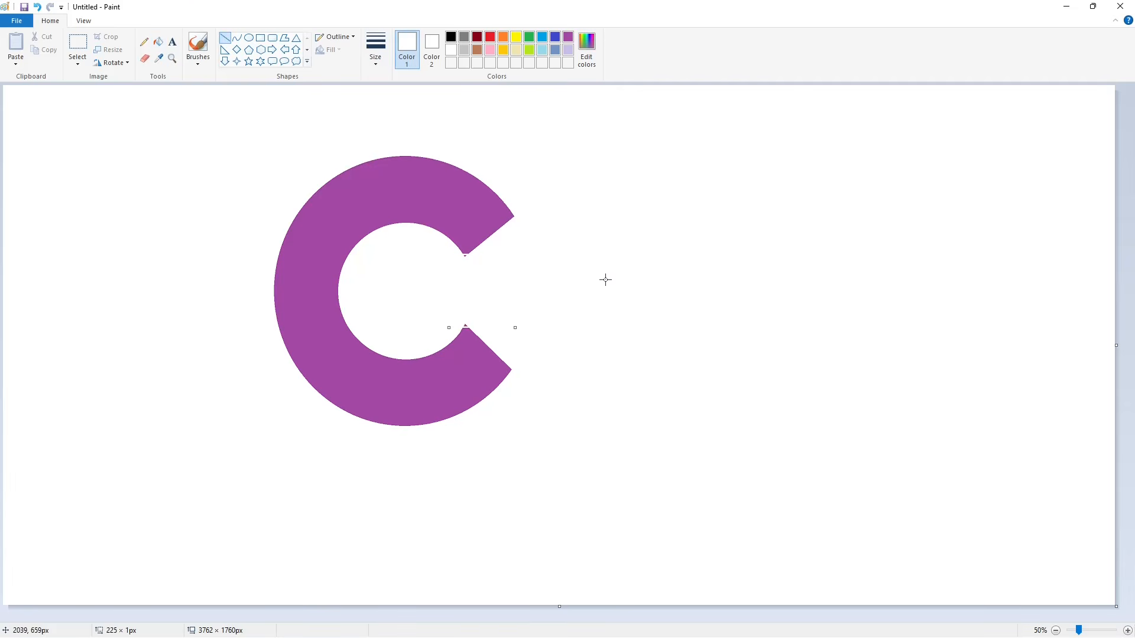
Fill the stray purple specks beside the C's inner tips with white.
{"action": "left_click", "coordinate": [1126, 630]}
{"action": "scroll", "coordinate": [479, 583], "scroll_direction": "down", "scroll_amount": 2}
{"action": "scroll", "coordinate": [480, 583], "scroll_direction": "right", "scroll_amount": 5}
{"action": "left_click", "coordinate": [157, 41]}
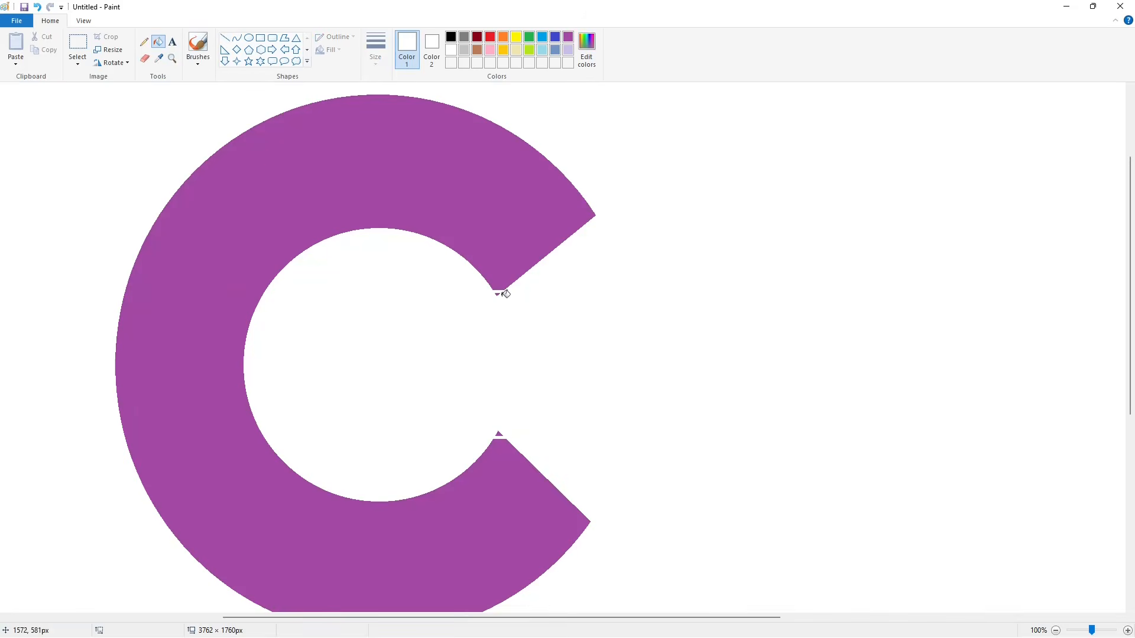
Try trimming the C's outer pointed end with a vertical white line, undoing the cut.
{"action": "left_click", "coordinate": [225, 38]}
{"action": "left_click_drag", "start_coordinate": [592, 157], "coordinate": [592, 561]}
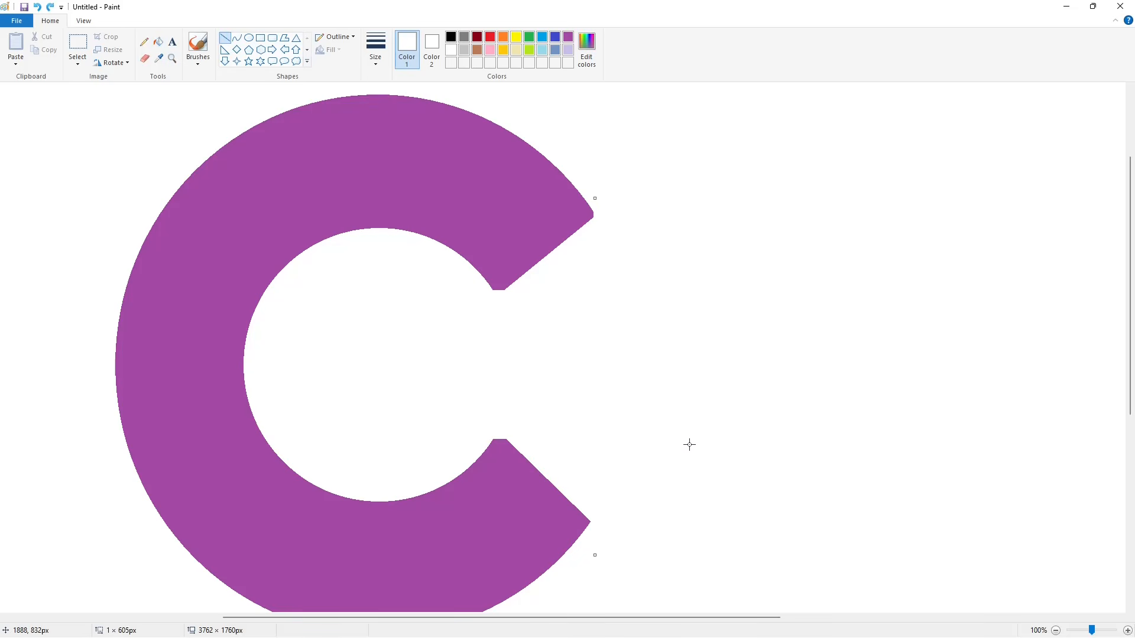
{"action": "key", "text": "ctrl+Page_Down"}
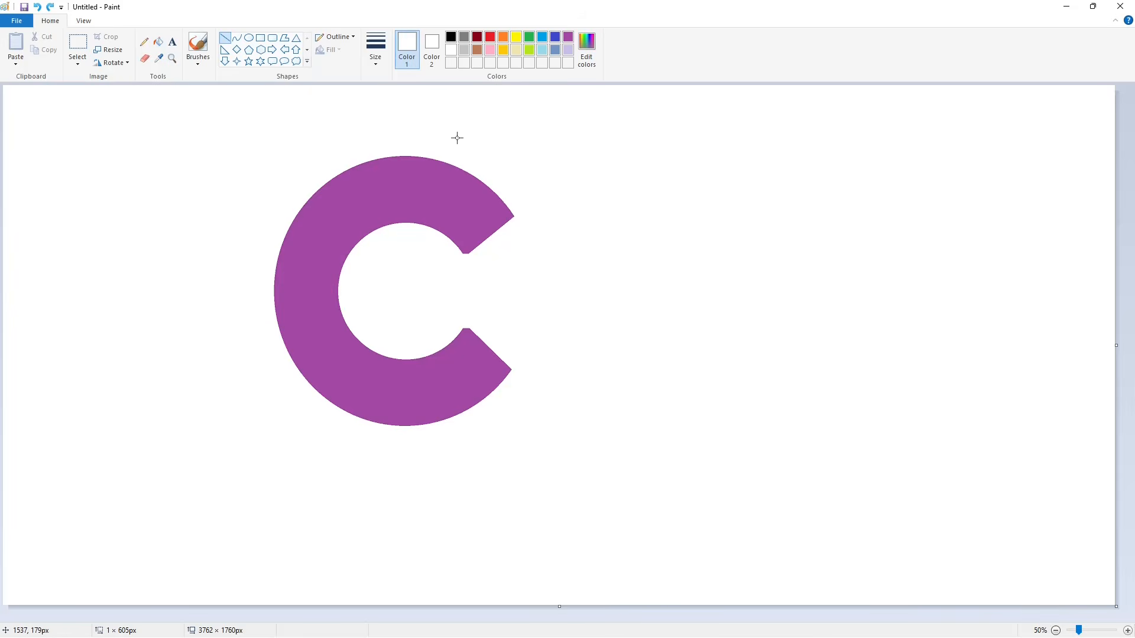
Draw a wide rectangle to the right of the C and fill it, including its outline, with purple.
{"action": "left_click", "coordinate": [260, 38]}
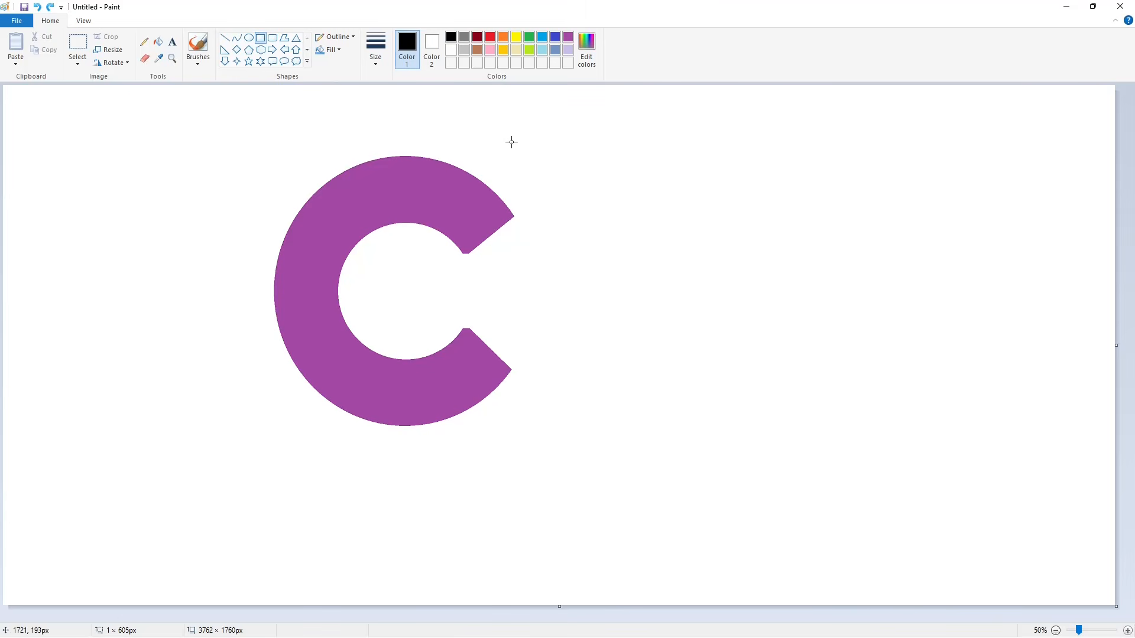
{"action": "left_click_drag", "start_coordinate": [545, 159], "coordinate": [982, 420]}
{"action": "left_click_drag", "start_coordinate": [764, 160], "coordinate": [780, 192]}
{"action": "left_click", "coordinate": [1054, 281]}
{"action": "left_click", "coordinate": [158, 42]}
{"action": "left_click", "coordinate": [609, 241]}
{"action": "left_click", "coordinate": [568, 36]}
{"action": "left_click", "coordinate": [604, 243]}
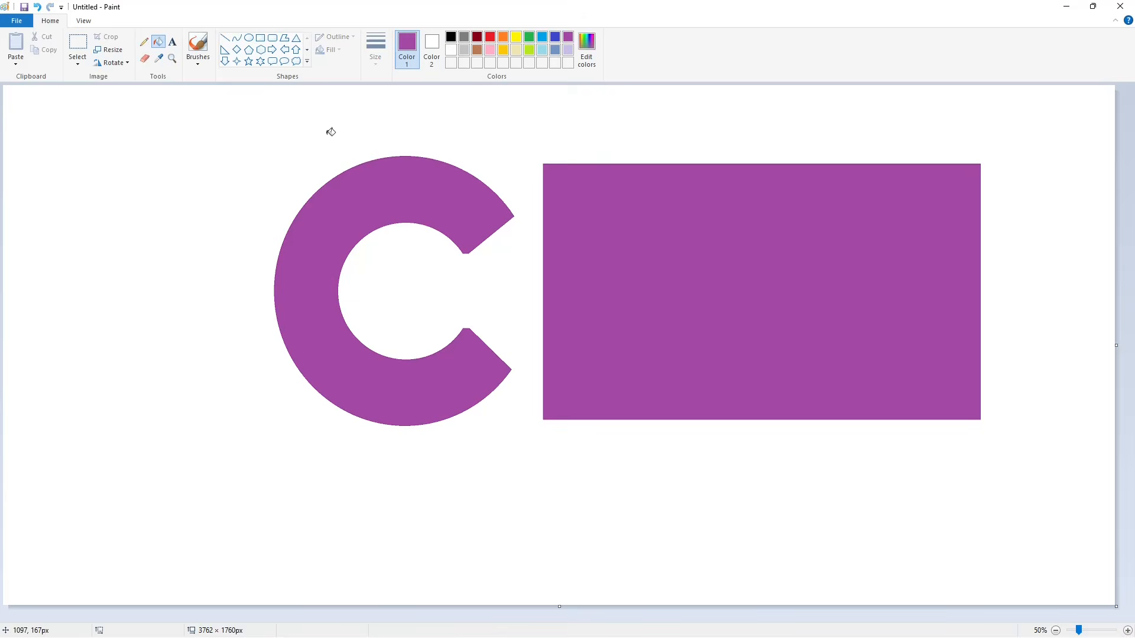
Try black diagonal and vertical guide lines on the purple rectangle, undoing each one.
{"action": "left_click", "coordinate": [224, 37]}
{"action": "left_click", "coordinate": [450, 36]}
{"action": "mouse_move", "coordinate": [526, 191]}
{"action": "left_mouse_down"}
{"action": "mouse_move", "coordinate": [697, 451]}
{"action": "mouse_move", "coordinate": [714, 449]}
{"action": "mouse_move", "coordinate": [523, 185]}
{"action": "left_mouse_up"}
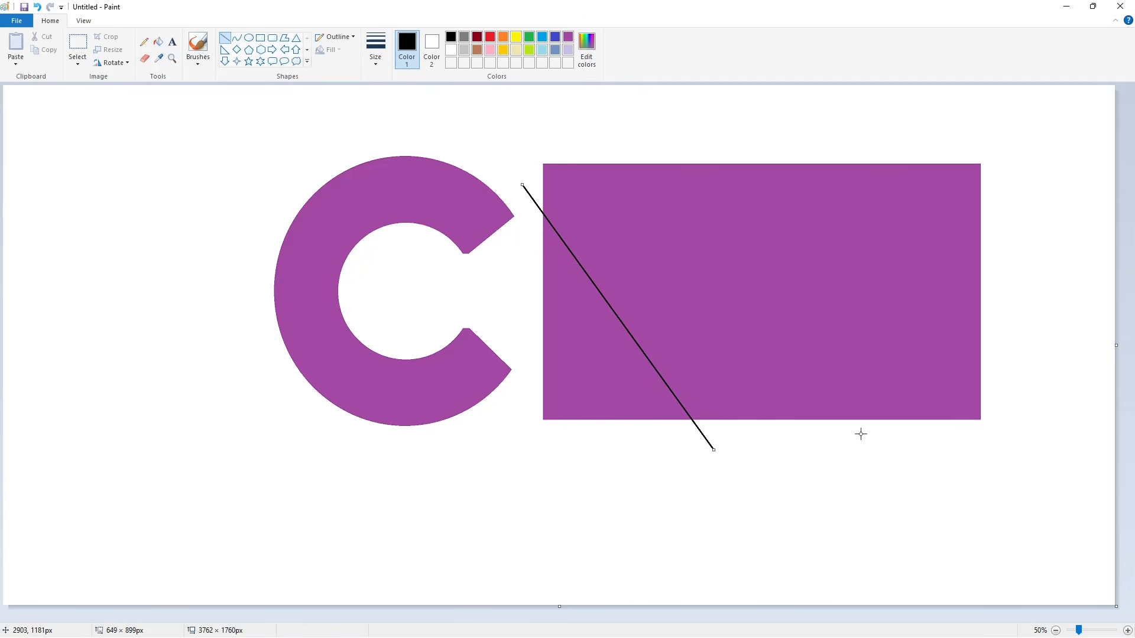
{"action": "key", "text": "ctrl+z"}
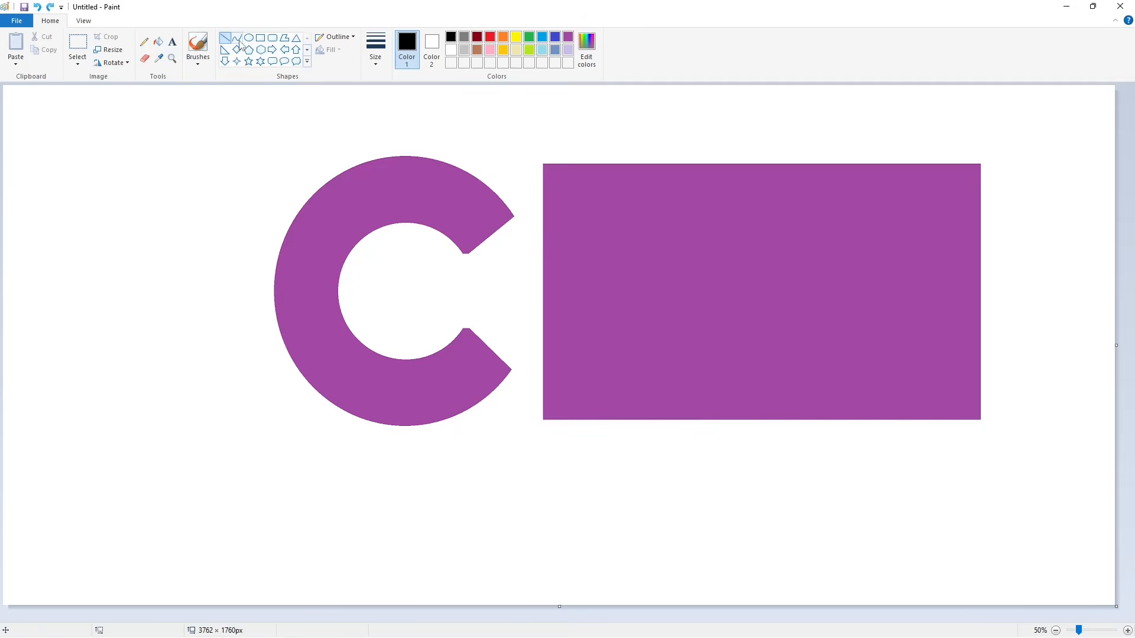
{"action": "left_click_drag", "start_coordinate": [602, 237], "coordinate": [602, 510]}
{"action": "key", "text": "ctrl+z"}
Recolor the rectangle beside the C with light lavender.
{"action": "left_click", "coordinate": [158, 42]}
{"action": "left_click", "coordinate": [567, 49]}
{"action": "left_click", "coordinate": [638, 223]}
Draw a thin black vertical line marking the inner edge of the N's left stem, extending below the rectangle.
{"action": "left_click", "coordinate": [224, 37]}
{"action": "left_click", "coordinate": [451, 37]}
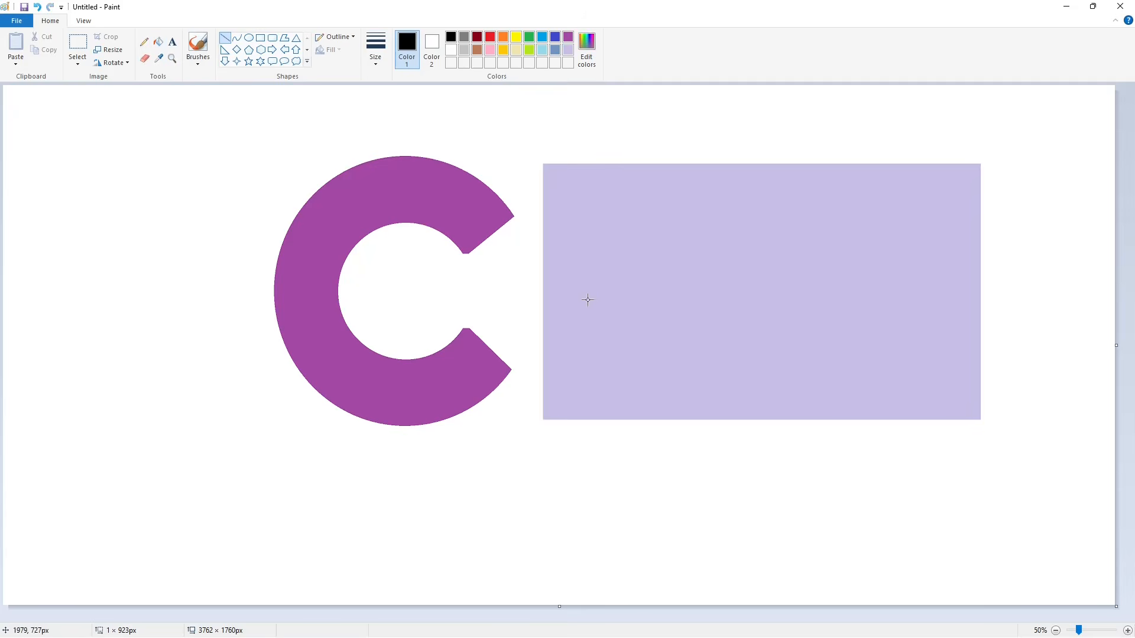
{"action": "left_click", "coordinate": [376, 49]}
{"action": "left_click", "coordinate": [394, 107]}
{"action": "key", "text": "Left"}
{"action": "key", "text": "Left"}
{"action": "key", "text": "Left"}
Draw a second black vertical line across the full rectangle height to mark the N's right edge.
{"action": "left_click_drag", "start_coordinate": [743, 147], "coordinate": [742, 490]}
{"action": "key", "text": "Left"}
{"action": "key", "text": "Left"}
{"action": "key", "text": "Left"}
{"action": "key", "text": "Left"}
{"action": "key", "text": "Left"}
{"action": "key", "text": "Left"}
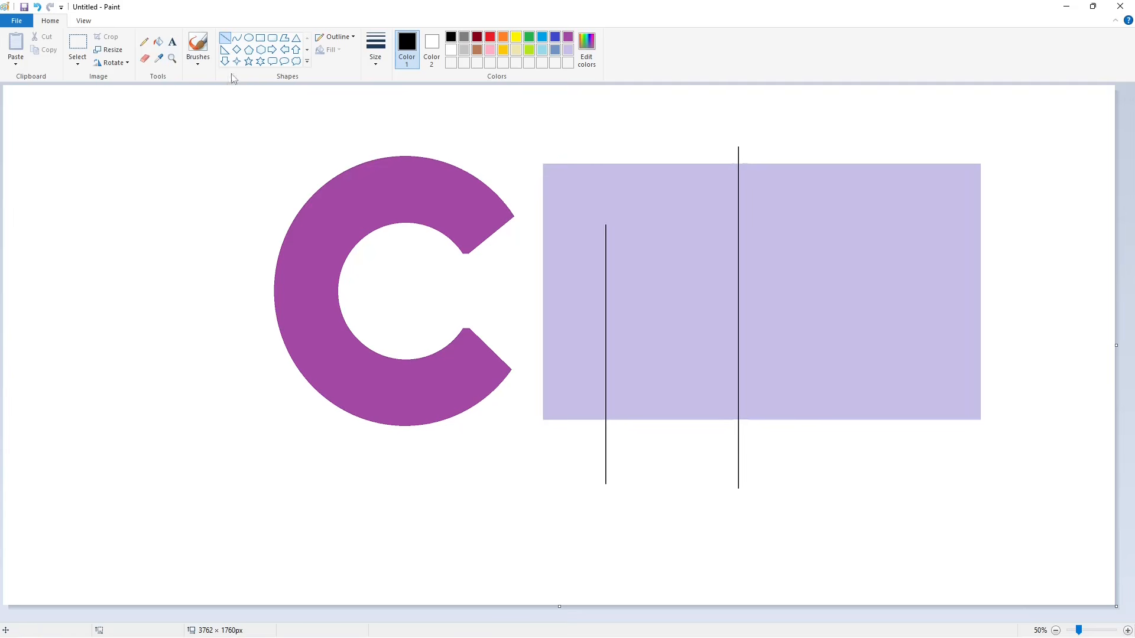
Fill the rectangle area beyond the N's right edge, along with the dividing line, with white.
{"action": "left_click", "coordinate": [158, 42]}
{"action": "left_click", "coordinate": [762, 244]}
{"action": "left_click", "coordinate": [451, 50]}
{"action": "left_click", "coordinate": [761, 245]}
Draw a black vertical line from above the rectangle to mark the inner edge of the N's right stem.
{"action": "left_click", "coordinate": [225, 37]}
{"action": "left_click", "coordinate": [450, 37]}
{"action": "left_click_drag", "start_coordinate": [674, 156], "coordinate": [674, 342]}
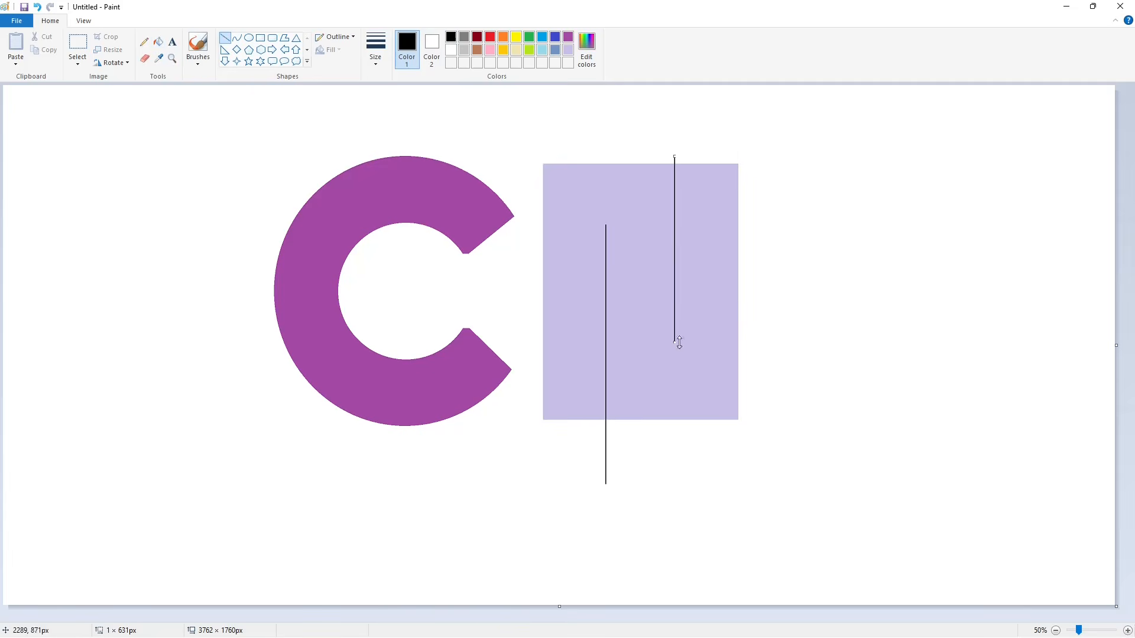
{"action": "left_click", "coordinate": [775, 307]}
Draw two parallel dark red diagonal lines across the rectangle, running from upper left to lower right.
{"action": "mouse_move", "coordinate": [516, 176]}
{"action": "left_mouse_down"}
{"action": "mouse_move", "coordinate": [712, 463]}
{"action": "mouse_move", "coordinate": [732, 477]}
{"action": "left_mouse_up"}
{"action": "left_click_drag", "start_coordinate": [582, 155], "coordinate": [784, 432]}
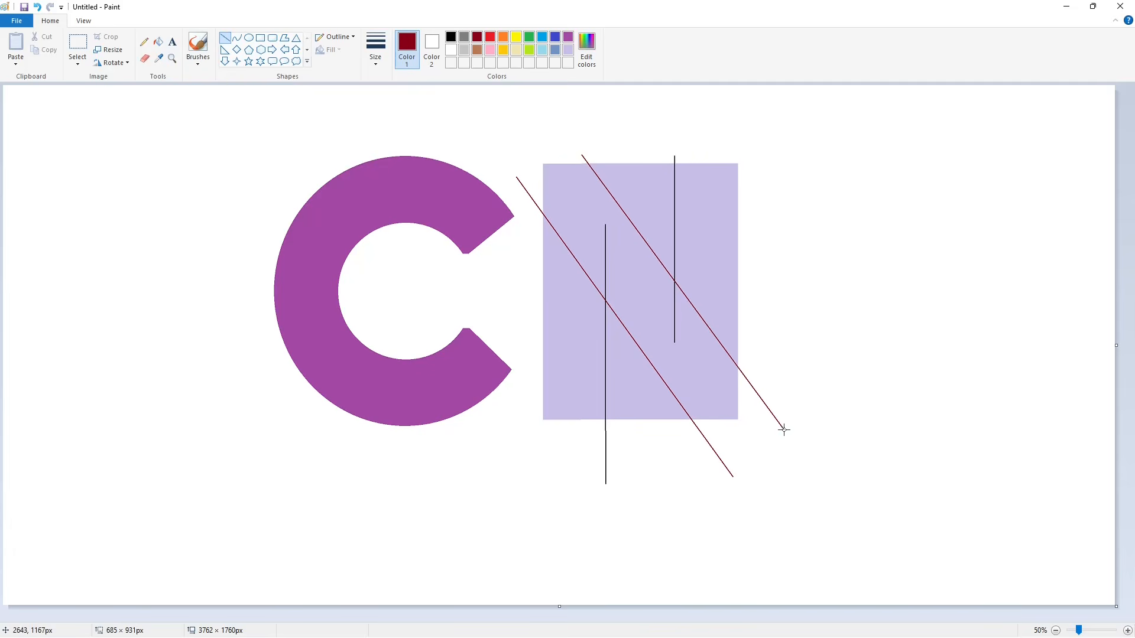
{"action": "left_click_drag", "start_coordinate": [580, 152], "coordinate": [578, 143]}
Fill the N's diagonal band with dark red and its two vertical stems with black.
{"action": "left_click", "coordinate": [159, 42]}
{"action": "left_click", "coordinate": [586, 212]}
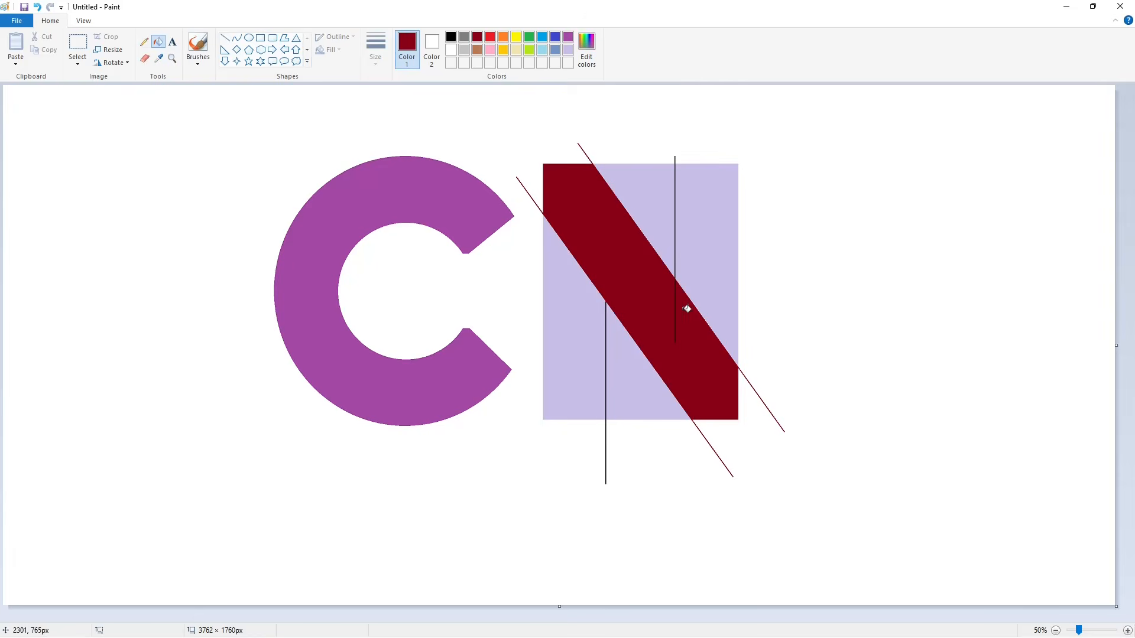
{"action": "left_click", "coordinate": [450, 36]}
{"action": "left_click", "coordinate": [706, 248]}
{"action": "left_click", "coordinate": [571, 320]}
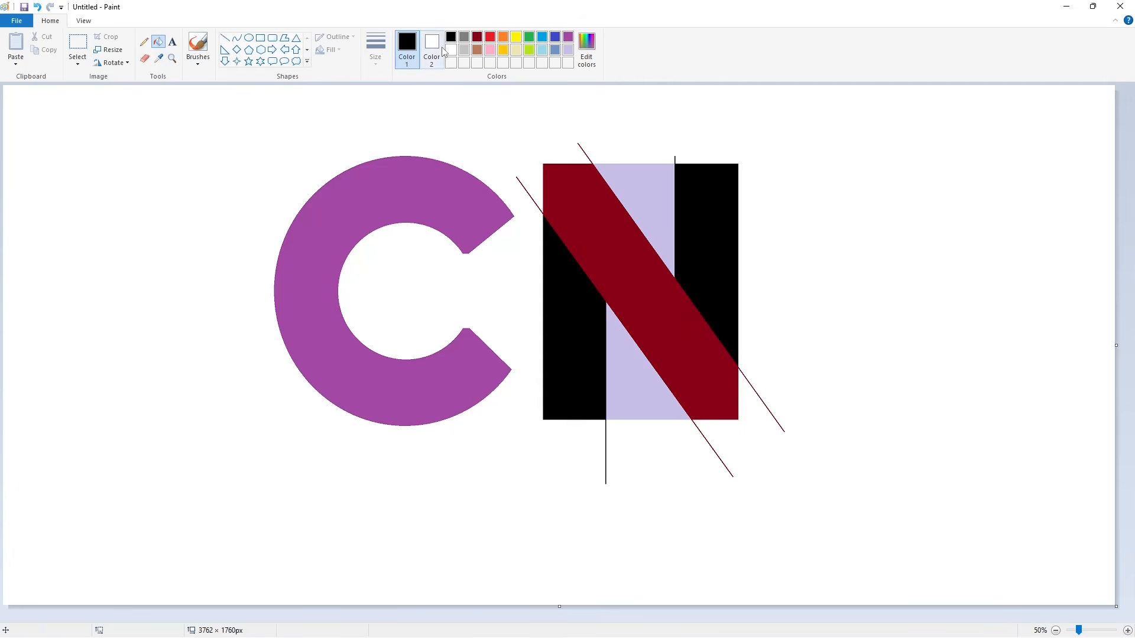
Fill the two lavender areas between the N's stems and diagonal with white.
{"action": "left_click", "coordinate": [451, 50]}
{"action": "left_click", "coordinate": [641, 201]}
{"action": "left_click", "coordinate": [632, 378]}
Separate the overhanging guide lines from the N with straight white lines along its outer edges.
{"action": "left_click", "coordinate": [1126, 630]}
{"action": "left_click_drag", "start_coordinate": [504, 616], "coordinate": [828, 609]}
{"action": "left_click", "coordinate": [228, 39]}
{"action": "left_click_drag", "start_coordinate": [494, 230], "coordinate": [757, 231]}
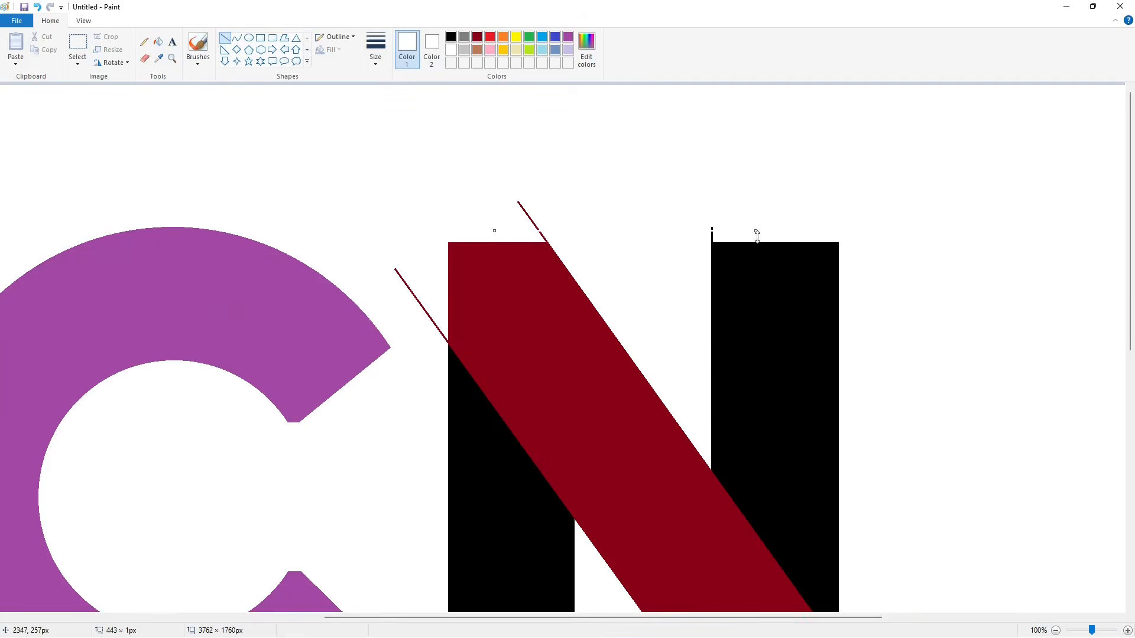
{"action": "scroll", "coordinate": [492, 301], "scroll_direction": "down", "scroll_amount": 2}
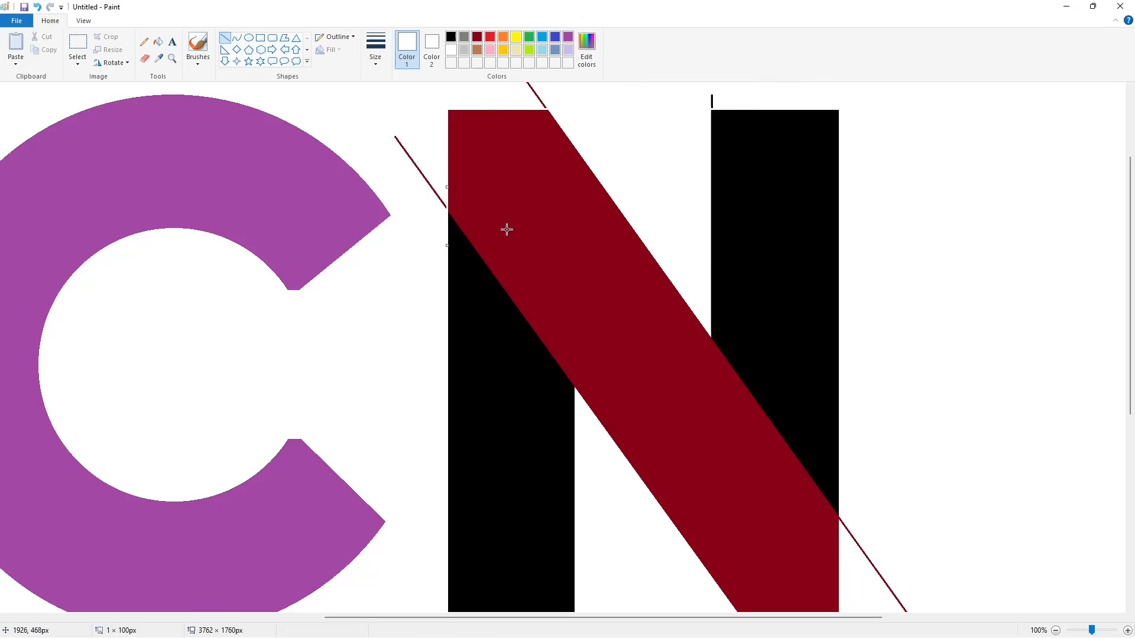
{"action": "scroll", "coordinate": [507, 230], "scroll_direction": "down", "scroll_amount": 2}
{"action": "left_click_drag", "start_coordinate": [841, 360], "coordinate": [842, 413]}
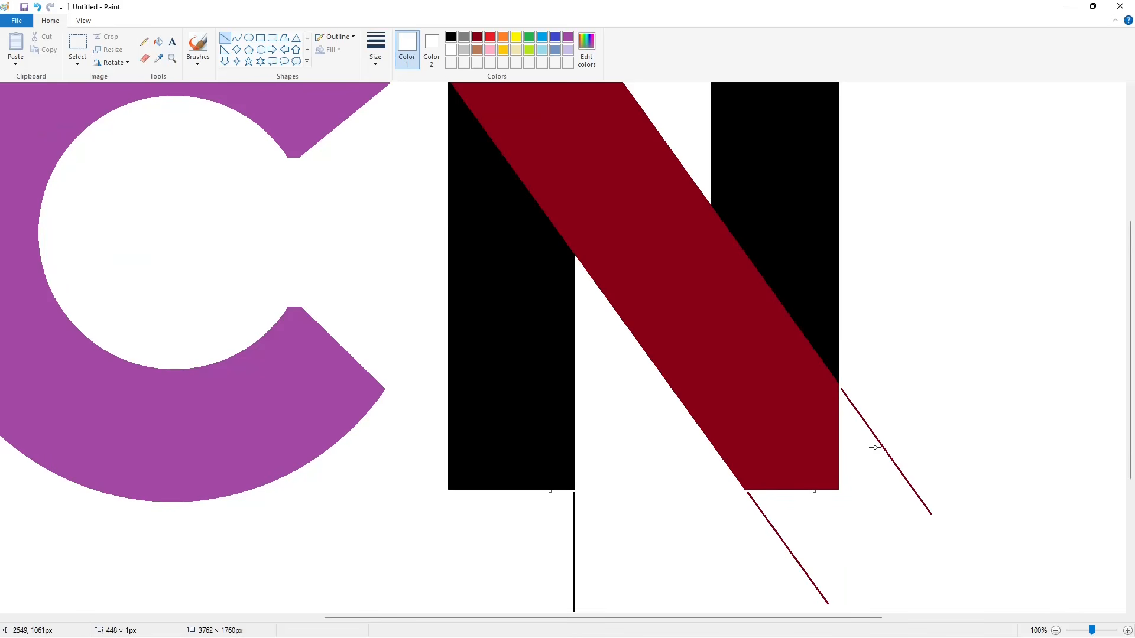
Fill the detached guide line remnants around the N with white.
{"action": "left_click", "coordinate": [159, 43]}
{"action": "left_click", "coordinate": [573, 550]}
{"action": "left_click", "coordinate": [763, 514]}
{"action": "left_click", "coordinate": [888, 455]}
{"action": "scroll", "coordinate": [714, 229], "scroll_direction": "up", "scroll_amount": 4}
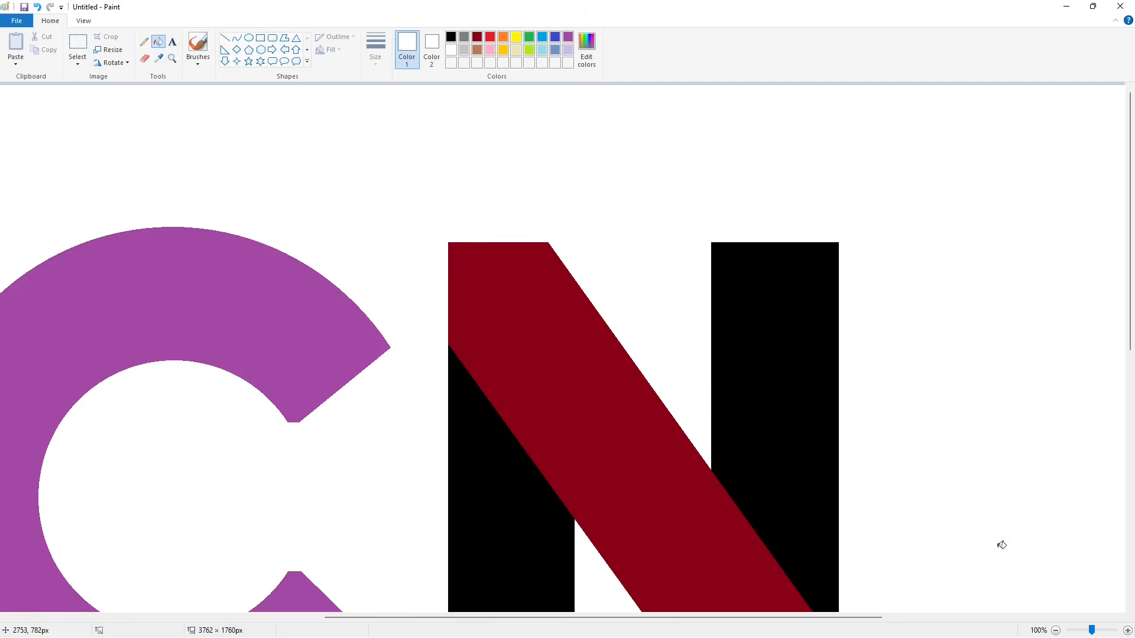
Draw a black rectangle around the N and adjust its sides to leave a narrow margin.
{"action": "left_click", "coordinate": [1055, 631]}
{"action": "left_click", "coordinate": [260, 37]}
{"action": "left_click", "coordinate": [451, 36]}
{"action": "left_click_drag", "start_coordinate": [526, 146], "coordinate": [824, 445]}
{"action": "left_click_drag", "start_coordinate": [676, 446], "coordinate": [679, 435]}
{"action": "left_click_drag", "start_coordinate": [525, 291], "coordinate": [528, 296]}
{"action": "left_click_drag", "start_coordinate": [676, 147], "coordinate": [677, 143]}
{"action": "left_click_drag", "start_coordinate": [824, 291], "coordinate": [750, 332]}
Fill the frame's outline and the background around the N with indigo blue.
{"action": "left_click", "coordinate": [158, 41]}
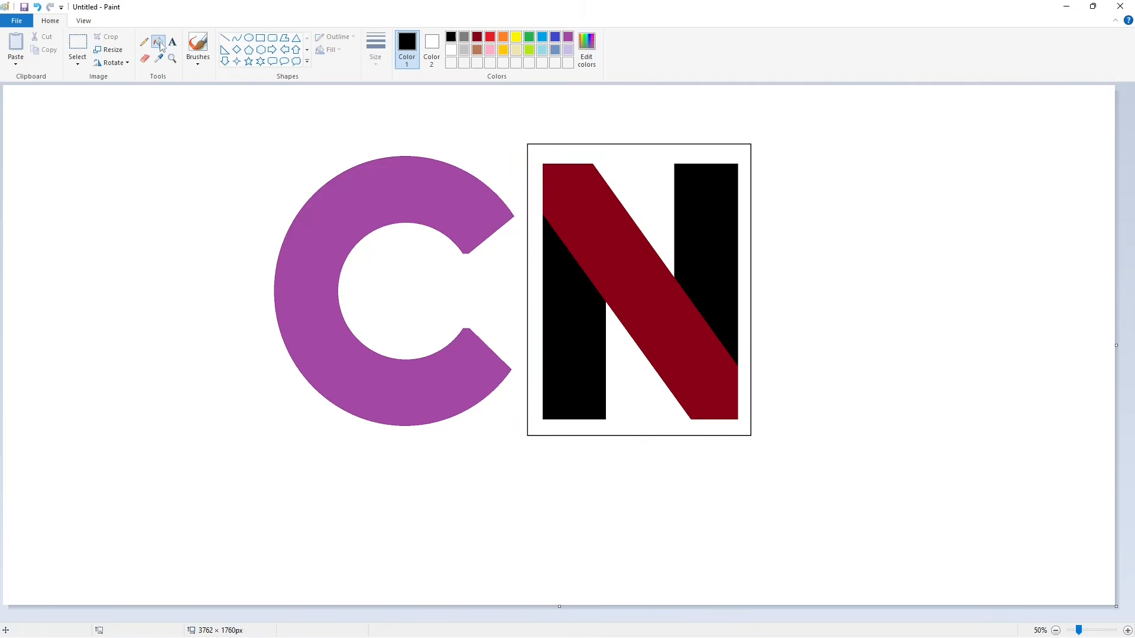
{"action": "left_click", "coordinate": [555, 37]}
{"action": "left_click", "coordinate": [672, 145]}
{"action": "left_click", "coordinate": [671, 144]}
{"action": "left_click", "coordinate": [672, 143]}
{"action": "key", "text": "ctrl+z"}
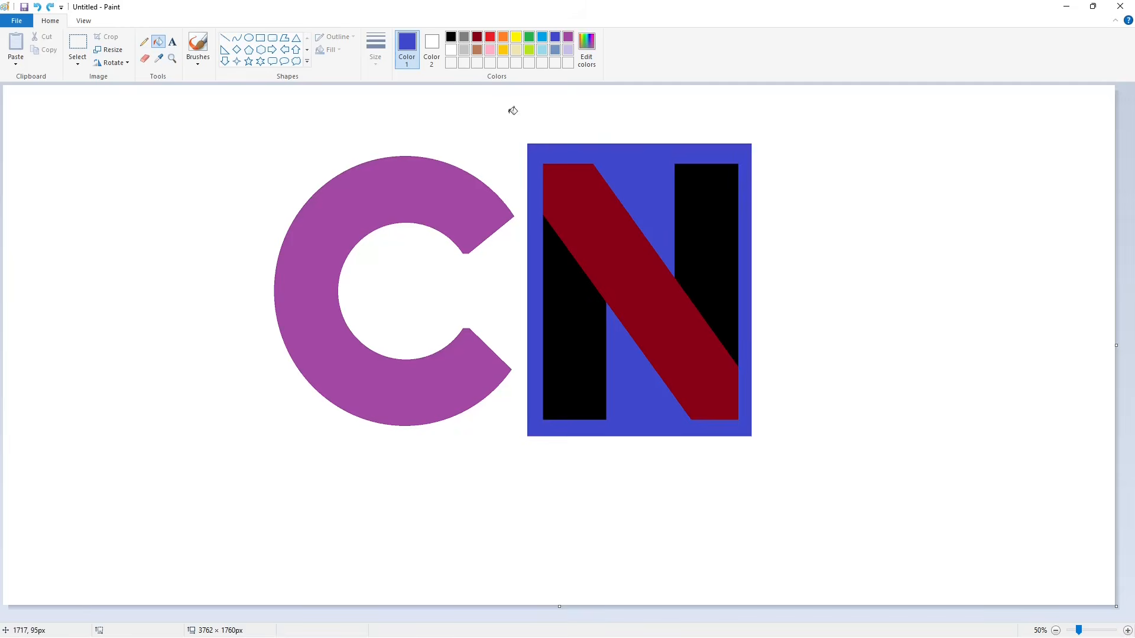
Draw a small black circle sized for the blue frame's lower-left corner and move it left of the C.
{"action": "left_click", "coordinate": [248, 37]}
{"action": "left_click", "coordinate": [450, 37]}
{"action": "left_click_drag", "start_coordinate": [532, 388], "coordinate": [579, 436]}
{"action": "mouse_move", "coordinate": [551, 416]}
{"action": "left_mouse_down"}
{"action": "mouse_move", "coordinate": [566, 395]}
{"action": "mouse_move", "coordinate": [392, 428]}
{"action": "mouse_move", "coordinate": [381, 409]}
{"action": "left_mouse_up"}
{"action": "left_click_drag", "start_coordinate": [383, 425], "coordinate": [95, 305]}
{"action": "left_click", "coordinate": [296, 388]}
Cut the circle with a diagonal white line and fill its upper-right part with white, leaving the lower-left arc.
{"action": "left_click", "coordinate": [1126, 630]}
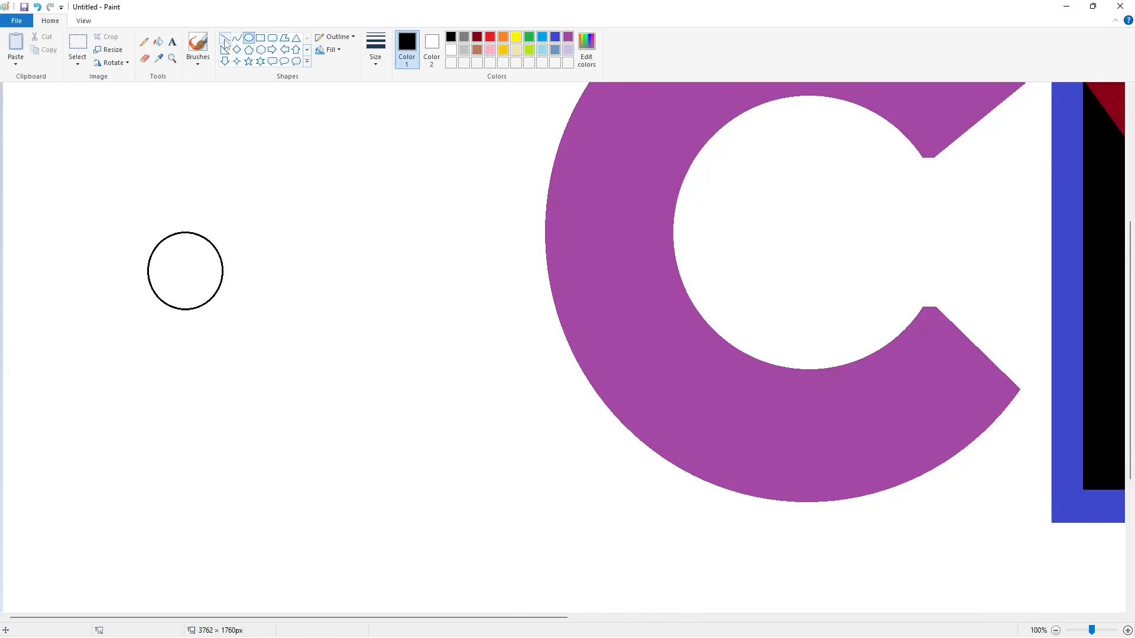
{"action": "left_click", "coordinate": [225, 37]}
{"action": "left_click", "coordinate": [451, 49]}
{"action": "left_click_drag", "start_coordinate": [194, 299], "coordinate": [235, 299]}
{"action": "left_click", "coordinate": [159, 42]}
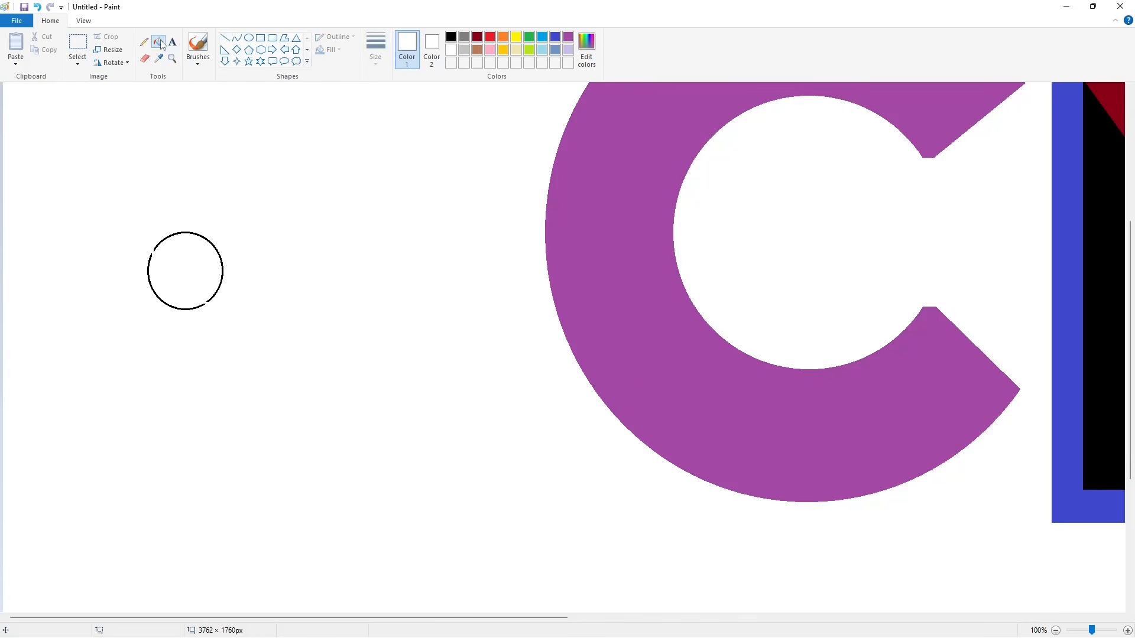
{"action": "left_click", "coordinate": [215, 248]}
Copy the remaining arc and paste it with transparent selection enabled.
{"action": "left_click", "coordinate": [77, 45]}
{"action": "left_click_drag", "start_coordinate": [84, 185], "coordinate": [310, 416]}
{"action": "left_click_drag", "start_coordinate": [328, 617], "coordinate": [662, 616]}
{"action": "key", "text": "ctrl+v"}
{"action": "left_click", "coordinate": [78, 62]}
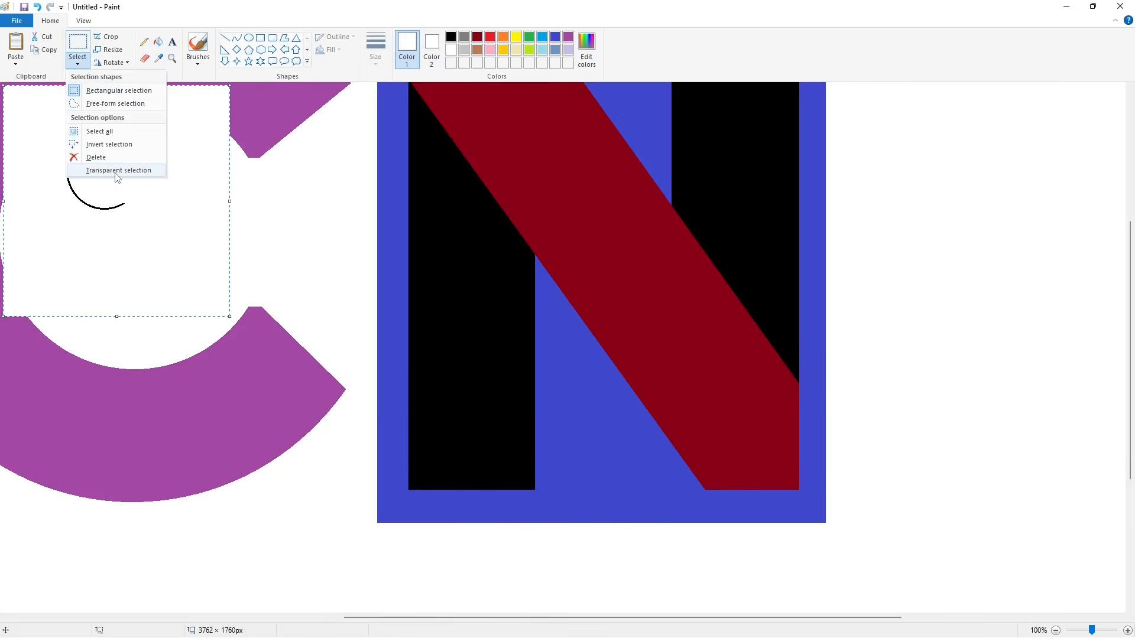
{"action": "left_click", "coordinate": [117, 171]}
Position the pasted arc on the blue frame's lower-left corner.
{"action": "left_click_drag", "start_coordinate": [120, 206], "coordinate": [438, 522]}
{"action": "key", "text": "Left"}
{"action": "key", "text": "Left"}
{"action": "key", "text": "Left"}
{"action": "key", "text": "Left"}
{"action": "key", "text": "Left"}
{"action": "key", "text": "Left"}
{"action": "key", "text": "Left"}
{"action": "key", "text": "Left"}
{"action": "left_click", "coordinate": [620, 465]}
Round the frame's lower-left corner by filling the area outside the arc with white and the arc with indigo blue.
{"action": "left_click", "coordinate": [158, 42]}
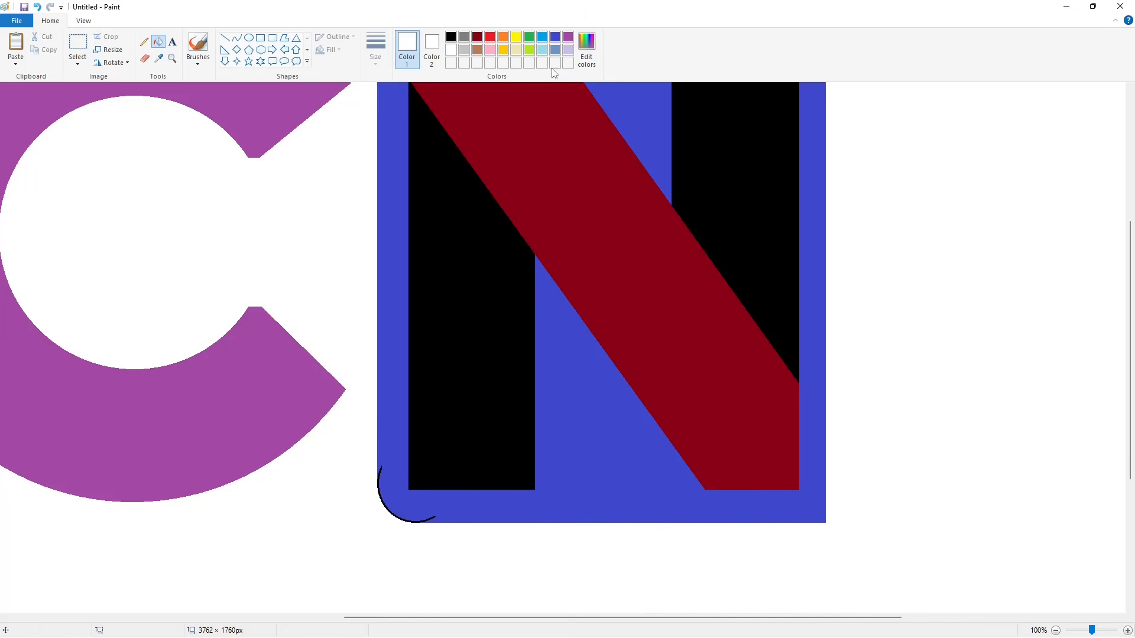
{"action": "left_click", "coordinate": [1055, 630]}
{"action": "left_click", "coordinate": [1127, 630]}
{"action": "left_click_drag", "start_coordinate": [544, 617], "coordinate": [933, 597]}
{"action": "left_click", "coordinate": [1055, 630]}
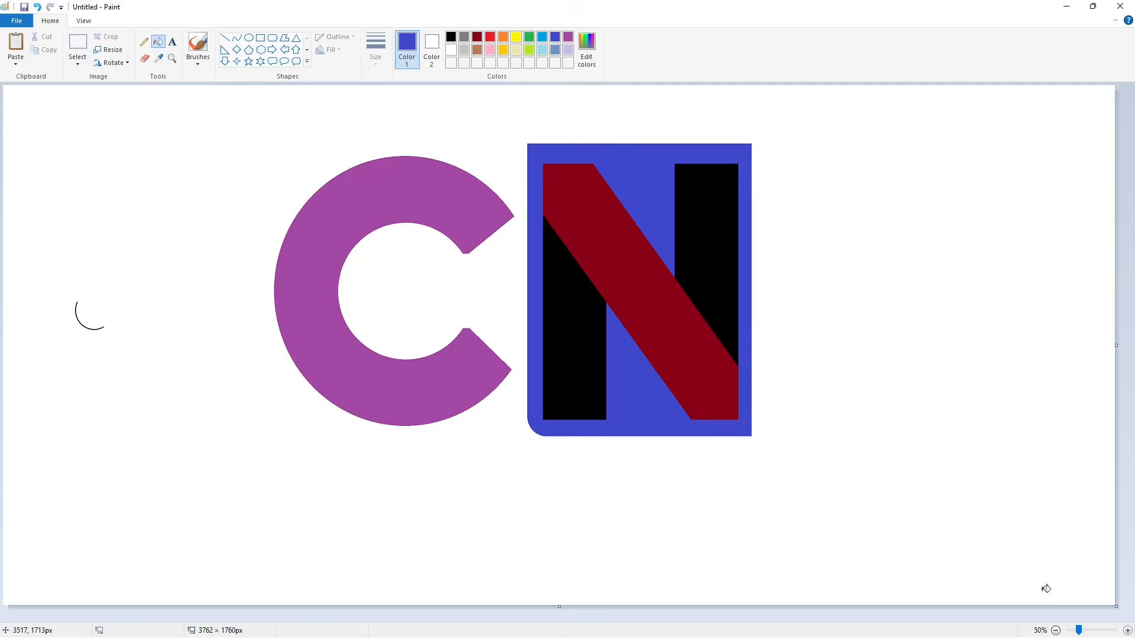
Paste another arc, flip it vertically and place it on the blue frame's upper-left corner.
{"action": "left_click", "coordinate": [1126, 630]}
{"action": "scroll", "coordinate": [645, 484], "scroll_direction": "right", "scroll_amount": 5}
{"action": "scroll", "coordinate": [646, 484], "scroll_direction": "up", "scroll_amount": 2}
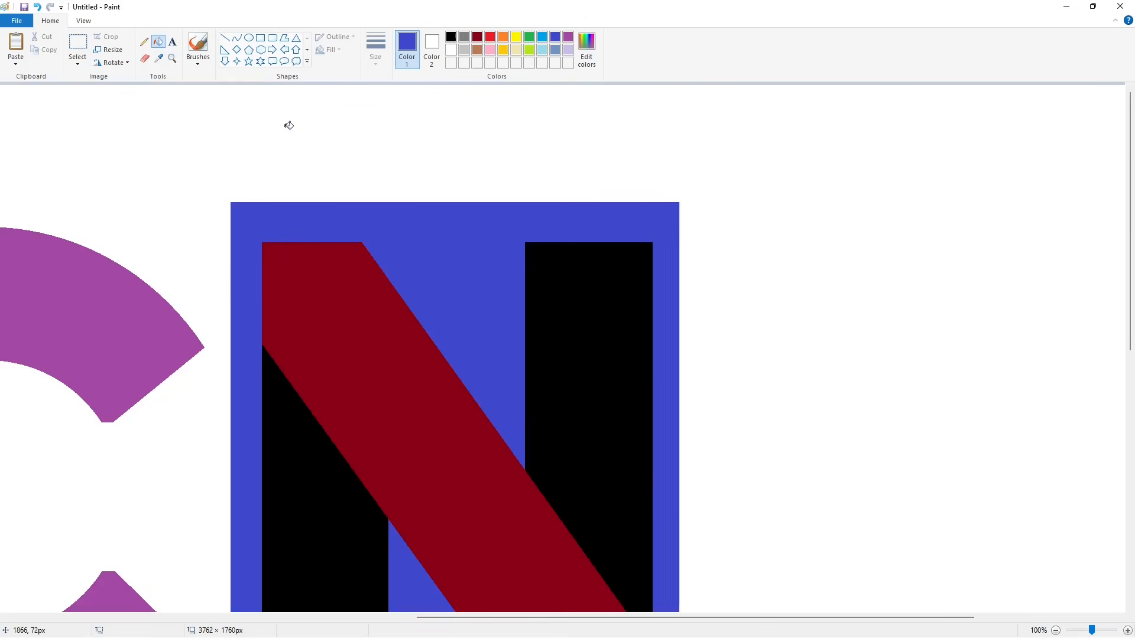
{"action": "key", "text": "ctrl+v"}
{"action": "left_click", "coordinate": [111, 63]}
{"action": "left_click", "coordinate": [119, 116]}
{"action": "left_click_drag", "start_coordinate": [116, 181], "coordinate": [280, 189]}
{"action": "key", "text": "Left"}
{"action": "left_click", "coordinate": [481, 205]}
Paste another arc, rotate it 180° and place it on the blue frame's upper-right corner.
{"action": "key", "text": "ctrl+v"}
{"action": "left_click", "coordinate": [111, 63]}
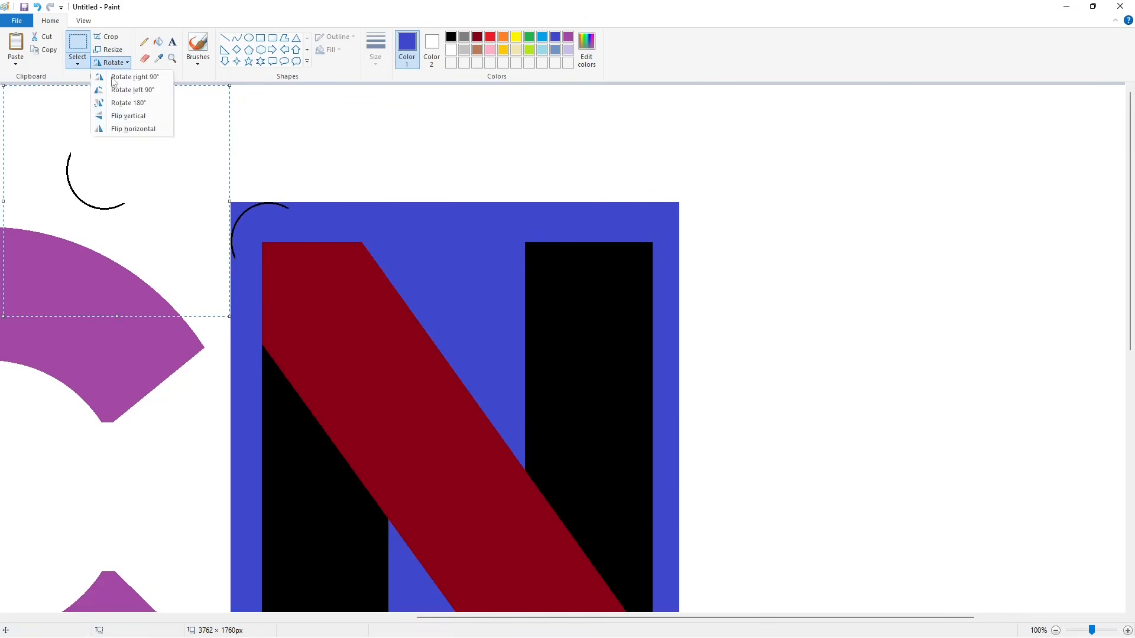
{"action": "left_click", "coordinate": [123, 103]}
{"action": "left_click_drag", "start_coordinate": [153, 220], "coordinate": [665, 238]}
{"action": "key", "text": "Up"}
{"action": "key", "text": "Up"}
{"action": "key", "text": "Up"}
{"action": "key", "text": "Up"}
{"action": "key", "text": "Up"}
{"action": "key", "text": "Up"}
{"action": "key", "text": "Up"}
{"action": "key", "text": "Up"}
{"action": "key", "text": "Up"}
{"action": "key", "text": "Up"}
{"action": "key", "text": "Up"}
{"action": "key", "text": "Up"}
{"action": "key", "text": "Up"}
{"action": "key", "text": "Up"}
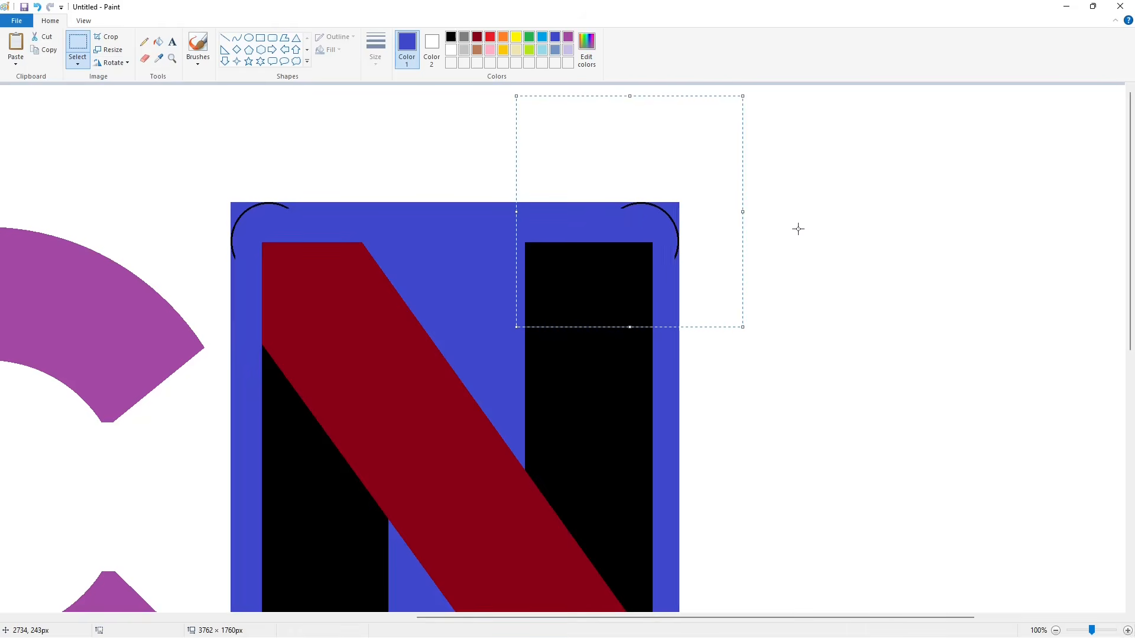
Paste another arc, flip it horizontally and place it on the blue frame's lower-right corner.
{"action": "scroll", "coordinate": [797, 228], "scroll_direction": "down", "scroll_amount": 6}
{"action": "key", "text": "ctrl+v"}
{"action": "left_click", "coordinate": [112, 63]}
{"action": "left_click", "coordinate": [121, 129]}
{"action": "left_click_drag", "start_coordinate": [78, 167], "coordinate": [593, 344]}
{"action": "key", "text": "Down"}
{"action": "key", "text": "Down"}
{"action": "key", "text": "Down"}
{"action": "key", "text": "Down"}
{"action": "key", "text": "Down"}
{"action": "key", "text": "Down"}
{"action": "key", "text": "Down"}
{"action": "key", "text": "Down"}
{"action": "key", "text": "Down"}
{"action": "key", "text": "Down"}
{"action": "key", "text": "Down"}
{"action": "key", "text": "Down"}
{"action": "key", "text": "Down"}
{"action": "key", "text": "Down"}
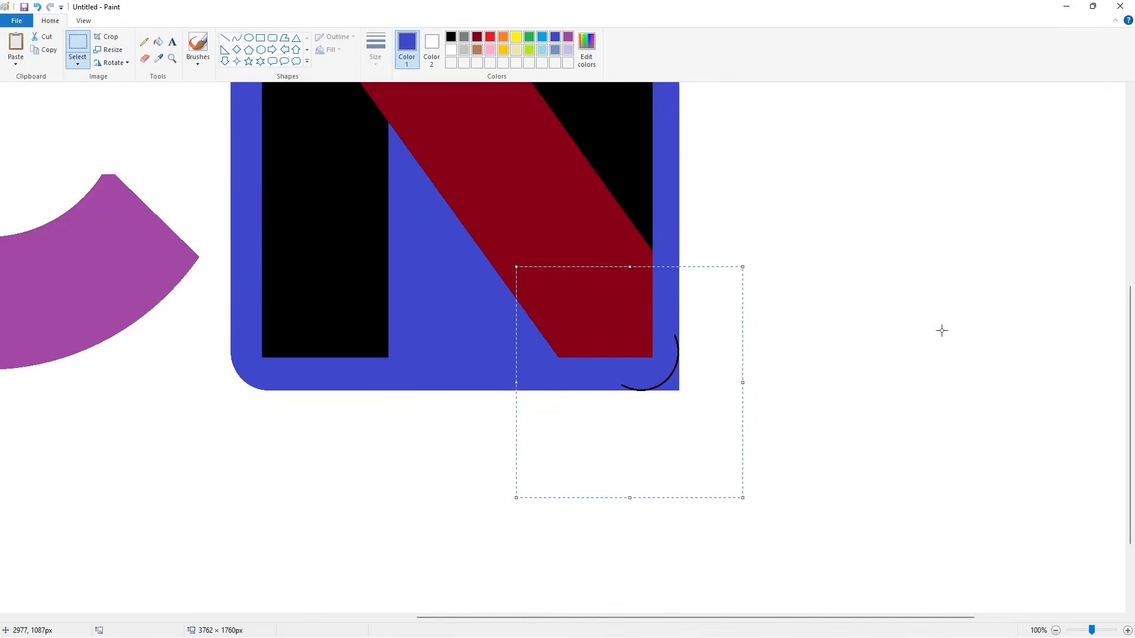
{"action": "key", "text": "Up"}
Round the blue frame's three remaining corners by filling the areas outside the arcs with white and the arcs with indigo.
{"action": "left_click", "coordinate": [158, 42]}
{"action": "scroll", "coordinate": [681, 212], "scroll_direction": "up", "scroll_amount": 6}
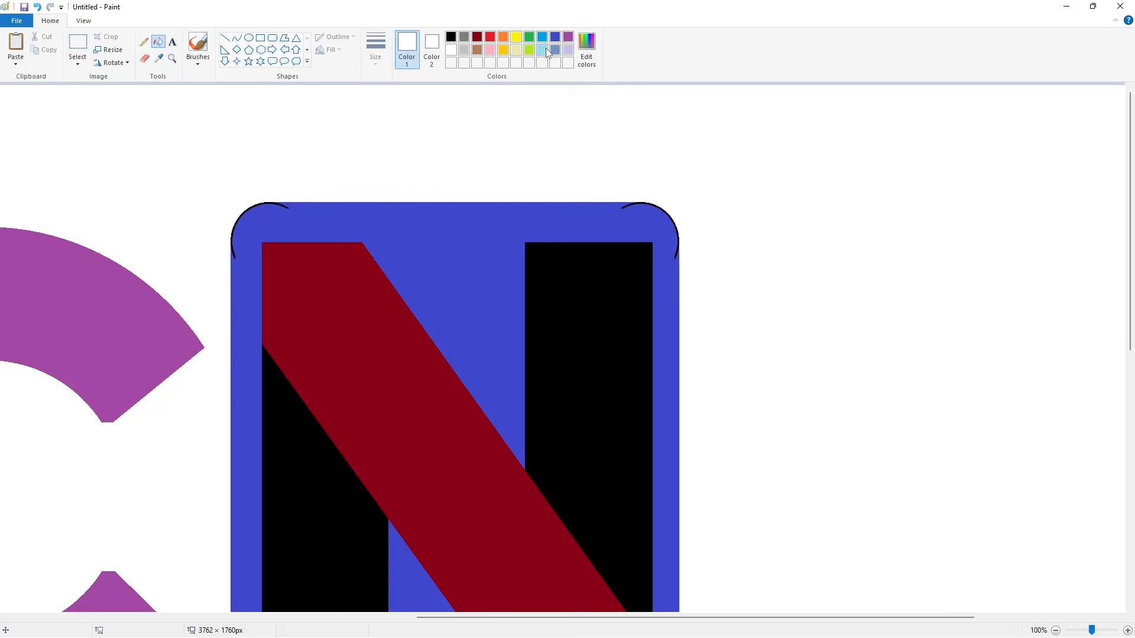
{"action": "left_click", "coordinate": [625, 206]}
{"action": "scroll", "coordinate": [625, 206], "scroll_direction": "down", "scroll_amount": 6}
{"action": "left_click", "coordinate": [678, 219]}
{"action": "left_click", "coordinate": [1056, 630]}
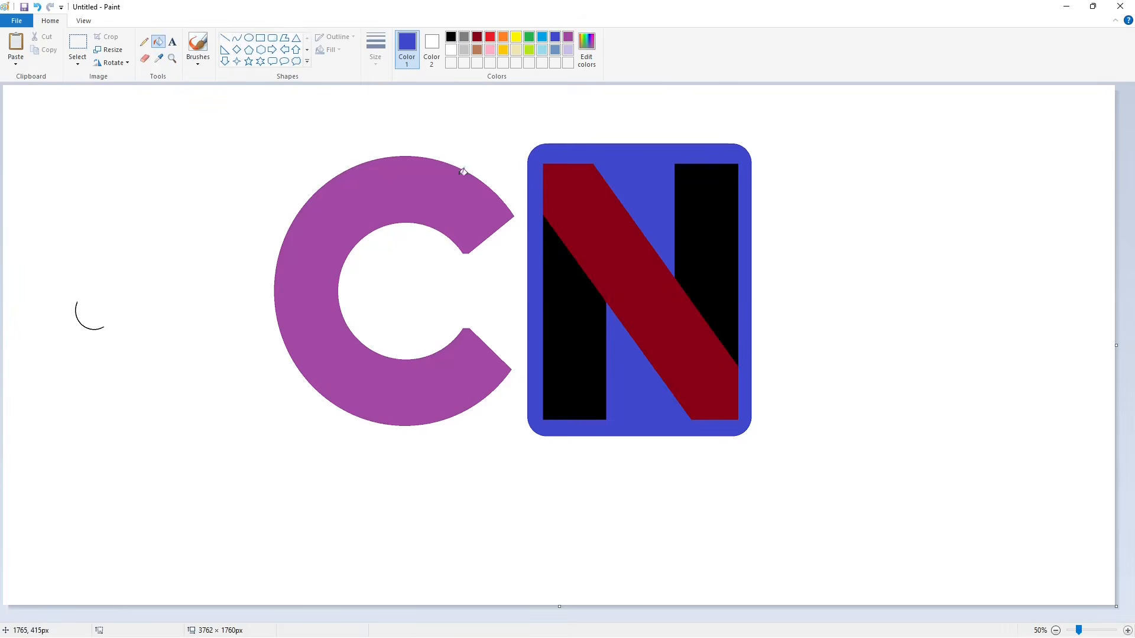
Draw a black-outlined rectangle around the blue frame, narrowed to leave a thin margin on all sides.
{"action": "left_click", "coordinate": [260, 37]}
{"action": "left_click", "coordinate": [450, 36]}
{"action": "left_click_drag", "start_coordinate": [515, 128], "coordinate": [897, 450]}
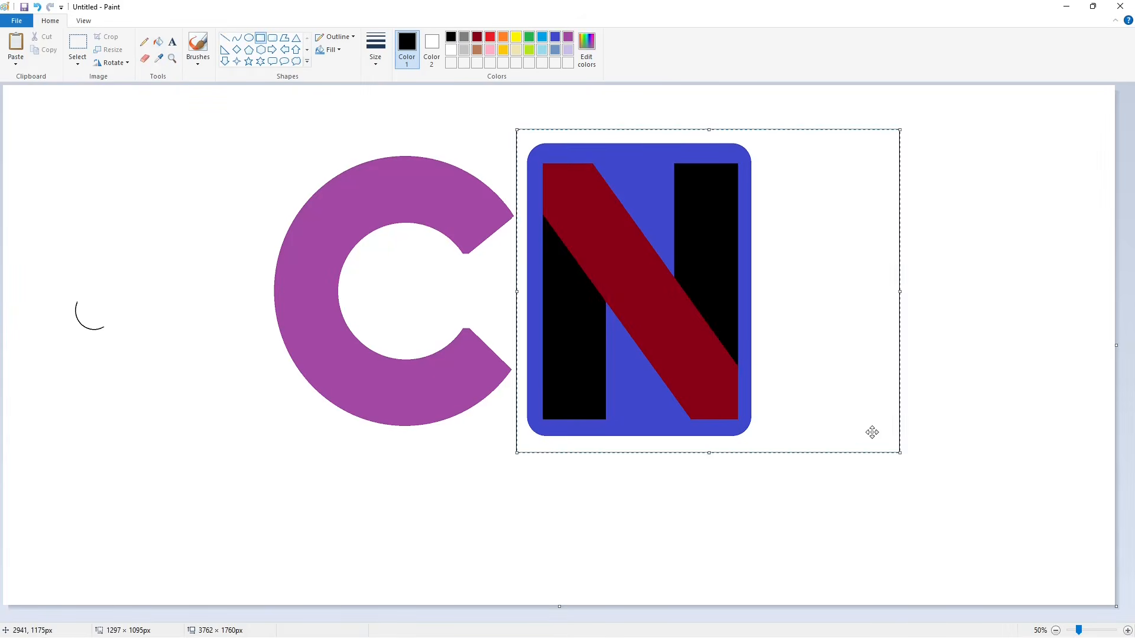
{"action": "left_click_drag", "start_coordinate": [898, 289], "coordinate": [766, 290]}
{"action": "left_click", "coordinate": [841, 329]}
Fill the margin between the new rectangle and the blue frame, including the black outline, with lavender.
{"action": "left_click", "coordinate": [158, 41]}
{"action": "left_click", "coordinate": [528, 134]}
{"action": "left_click", "coordinate": [567, 49]}
{"action": "left_click", "coordinate": [528, 134]}
Draw a black circle in the blank area beside the C, reduce it to its upper-left arc and copy the arc.
{"action": "left_click", "coordinate": [248, 37]}
{"action": "left_click", "coordinate": [450, 37]}
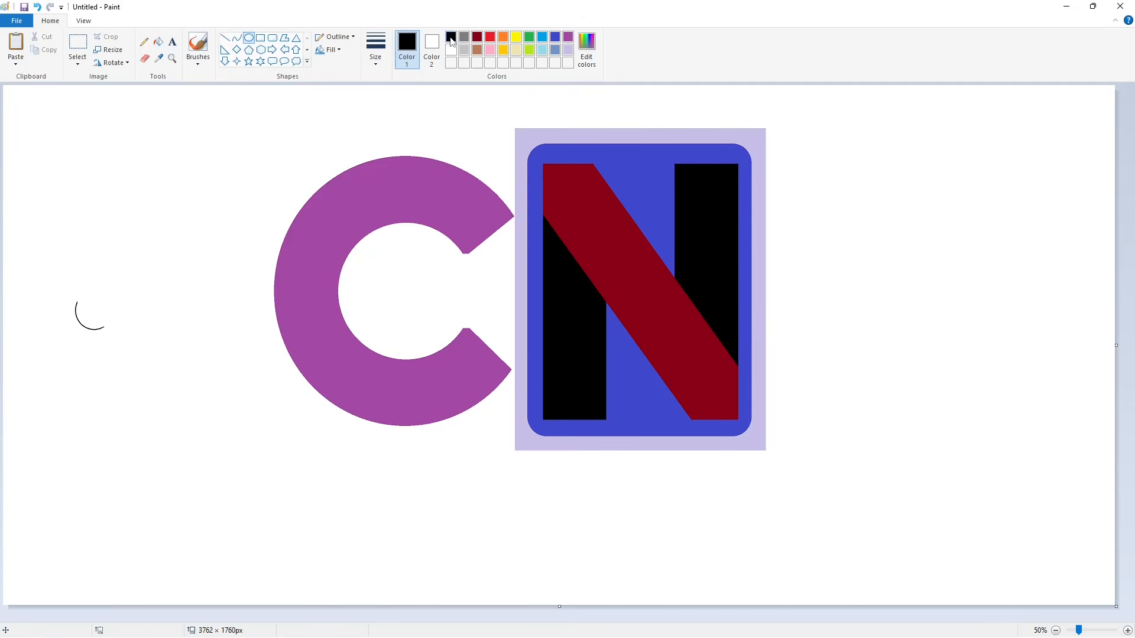
{"action": "mouse_move", "coordinate": [714, 133]}
{"action": "left_mouse_down"}
{"action": "mouse_move", "coordinate": [768, 190]}
{"action": "mouse_move", "coordinate": [872, 207]}
{"action": "mouse_move", "coordinate": [112, 177]}
{"action": "mouse_move", "coordinate": [320, 362]}
{"action": "left_mouse_up"}
{"action": "scroll", "coordinate": [164, 89], "scroll_direction": "up", "scroll_amount": 1}
{"action": "left_click", "coordinate": [225, 37]}
{"action": "left_click", "coordinate": [77, 45]}
Paste the arc, rotate it right 90° and place it on the lavender frame's upper-right corner.
{"action": "scroll", "coordinate": [416, 538], "scroll_direction": "right", "scroll_amount": 10}
{"action": "key", "text": "ctrl+v"}
{"action": "left_click", "coordinate": [113, 63]}
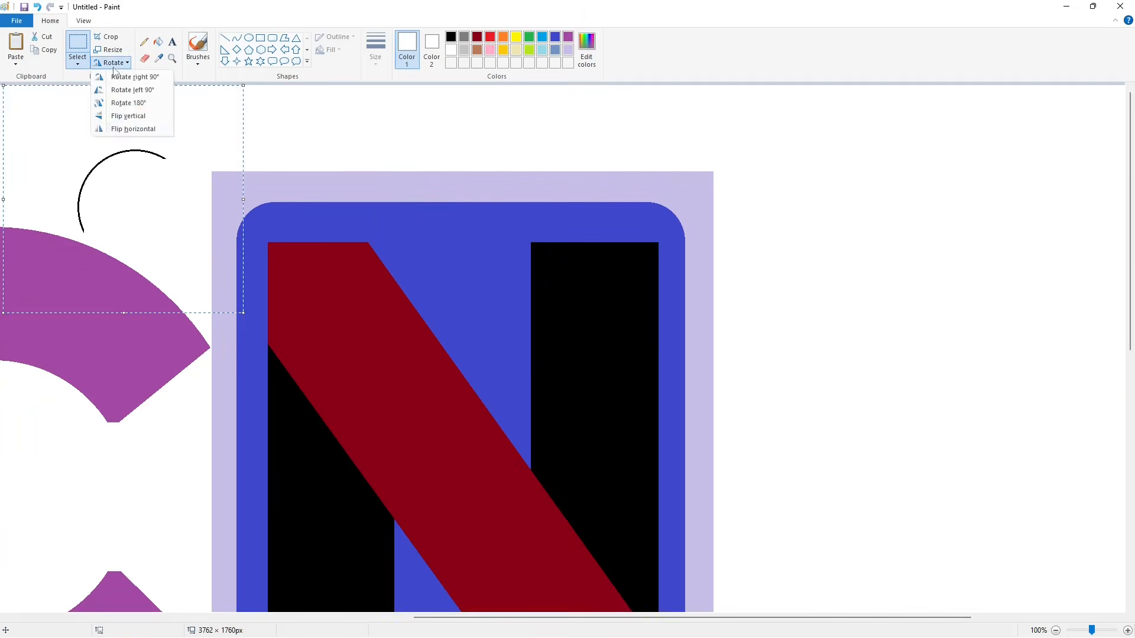
{"action": "left_click", "coordinate": [121, 71]}
{"action": "left_click_drag", "start_coordinate": [126, 194], "coordinate": [672, 229]}
{"action": "left_click", "coordinate": [847, 254]}
Round the lavender frame's upper-right corner by filling the area outside the arc with white and the arc with lavender.
{"action": "left_click", "coordinate": [157, 42]}
{"action": "left_click", "coordinate": [699, 182]}
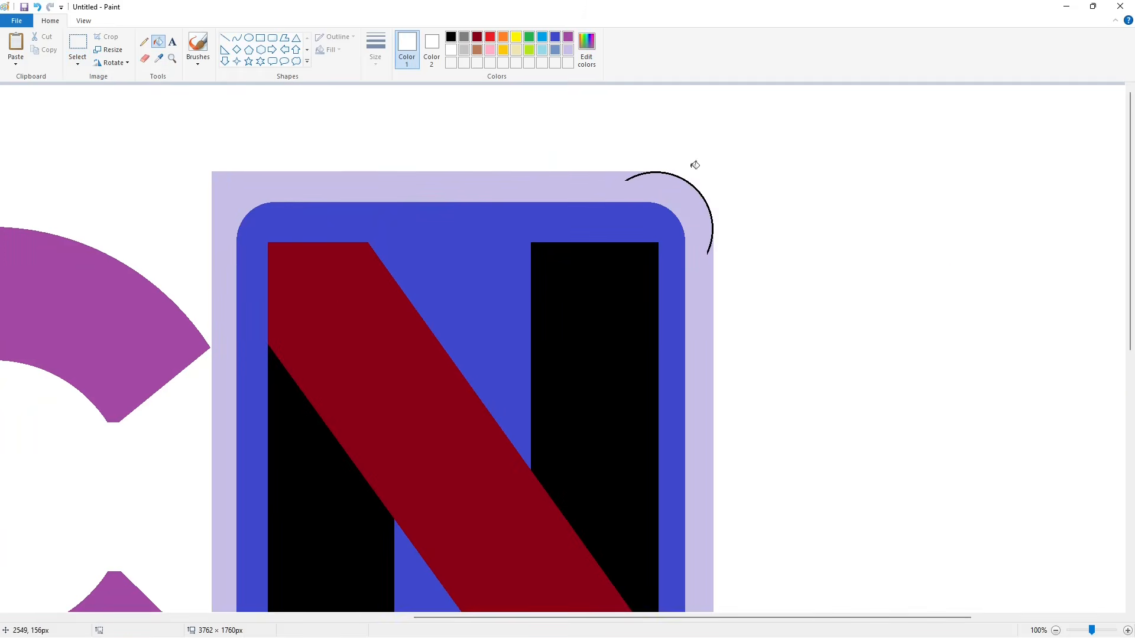
{"action": "left_click", "coordinate": [567, 50]}
{"action": "left_click", "coordinate": [712, 240]}
{"action": "left_click", "coordinate": [1055, 630]}
Paste another arc, rotate it 180° and align it with the lavender frame's lower-right corner.
{"action": "left_click", "coordinate": [1127, 630]}
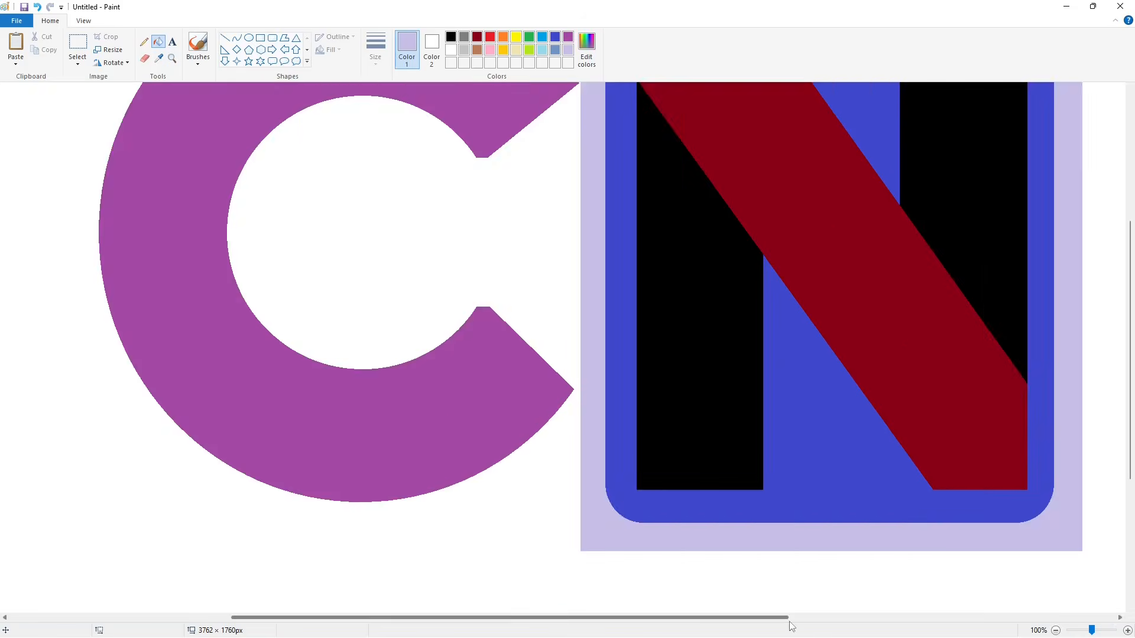
{"action": "left_click_drag", "start_coordinate": [789, 618], "coordinate": [977, 618]}
{"action": "key", "text": "ctrl+v"}
{"action": "left_click", "coordinate": [113, 62]}
{"action": "left_click", "coordinate": [122, 101]}
{"action": "left_click_drag", "start_coordinate": [151, 190], "coordinate": [683, 488]}
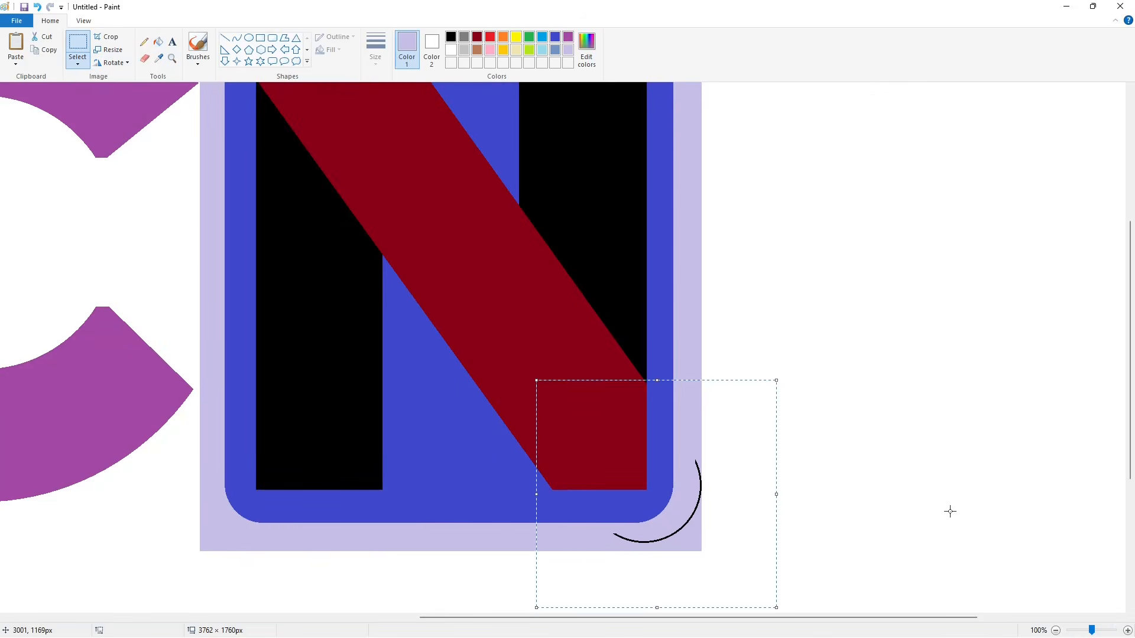
{"action": "key", "text": "Down"}
{"action": "key", "text": "Down"}
{"action": "key", "text": "Down"}
{"action": "key", "text": "Down"}
{"action": "key", "text": "Down"}
{"action": "key", "text": "Down"}
{"action": "key", "text": "Down"}
{"action": "key", "text": "Down"}
{"action": "key", "text": "Down"}
{"action": "key", "text": "Down"}
{"action": "key", "text": "Down"}
{"action": "key", "text": "Down"}
{"action": "key", "text": "Down"}
{"action": "key", "text": "Down"}
{"action": "key", "text": "Down"}
{"action": "key", "text": "Down"}
{"action": "key", "text": "Up"}
{"action": "key", "text": "Up"}
{"action": "key", "text": "Up"}
{"action": "key", "text": "Up"}
{"action": "left_click", "coordinate": [947, 512]}
Round the lavender frame's lower-right corner by filling the area outside the arc with white and the arc with lavender.
{"action": "left_click", "coordinate": [158, 41]}
{"action": "left_click", "coordinate": [450, 49]}
{"action": "left_click", "coordinate": [697, 533]}
{"action": "left_click", "coordinate": [567, 49]}
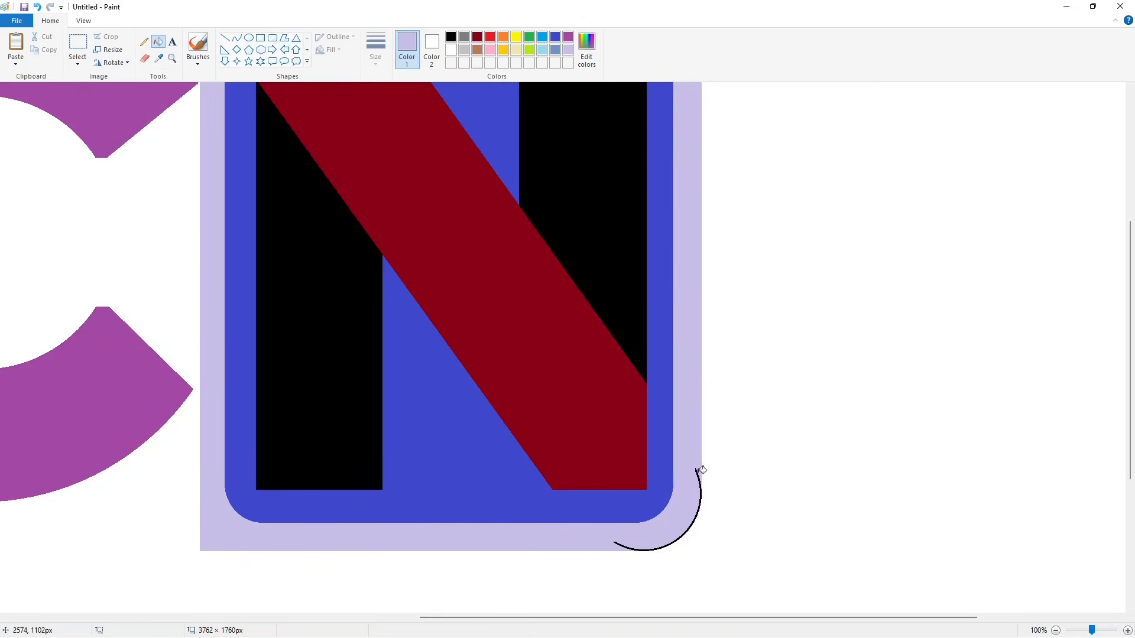
{"action": "left_click", "coordinate": [699, 473]}
{"action": "left_click", "coordinate": [1056, 630]}
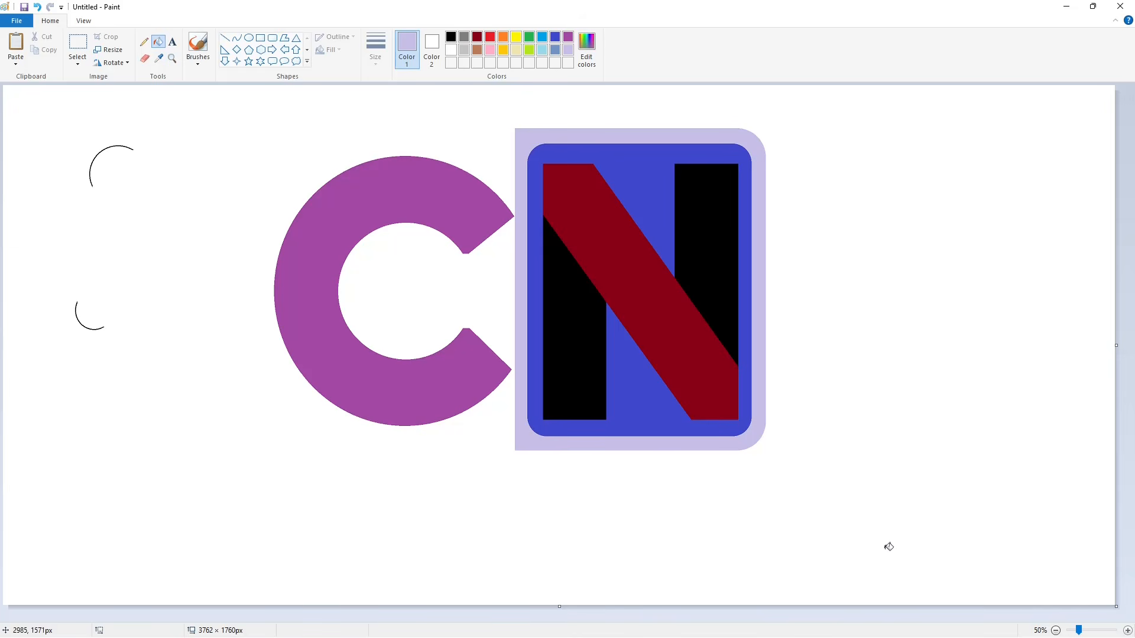
Draw a black-outlined rectangle of about 1730 × 1444 px around both letters, leaving extra room below them.
{"action": "left_click", "coordinate": [260, 37]}
{"action": "left_click", "coordinate": [450, 37]}
{"action": "left_click_drag", "start_coordinate": [267, 108], "coordinate": [818, 567]}
{"action": "left_click_drag", "start_coordinate": [654, 450], "coordinate": [649, 461]}
{"action": "left_click_drag", "start_coordinate": [261, 348], "coordinate": [272, 349]}
{"action": "left_click_drag", "start_coordinate": [543, 578], "coordinate": [547, 544]}
{"action": "left_click_drag", "start_coordinate": [813, 348], "coordinate": [782, 352]}
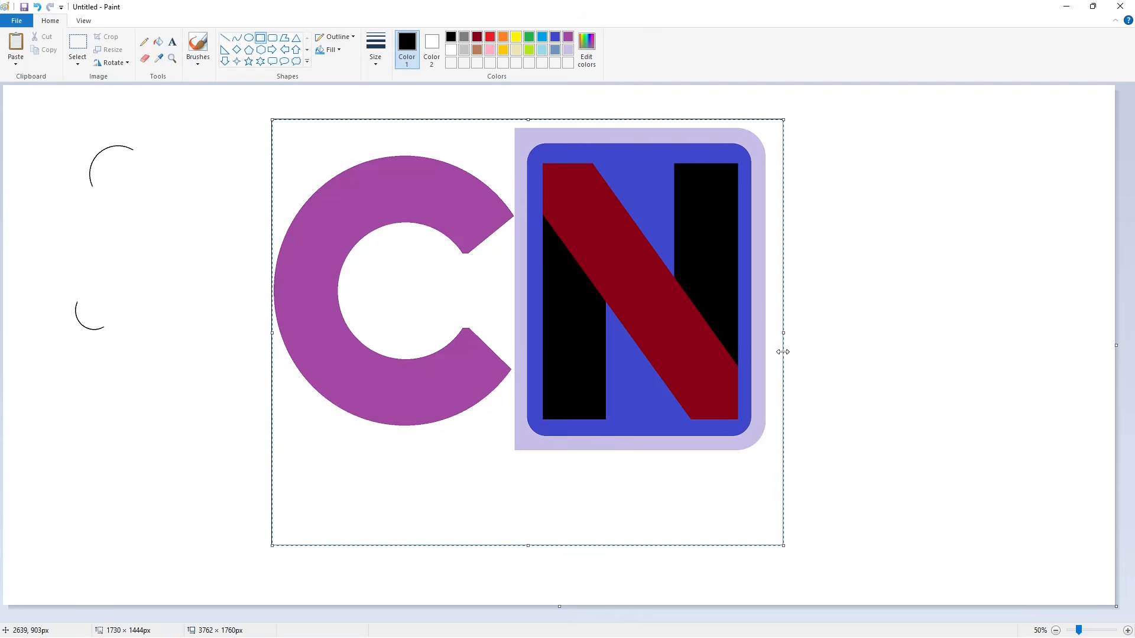
Fill the large rectangle's background around the letters with black and recolor it together with its outline to brown.
{"action": "left_click", "coordinate": [157, 41]}
{"action": "left_click", "coordinate": [317, 139]}
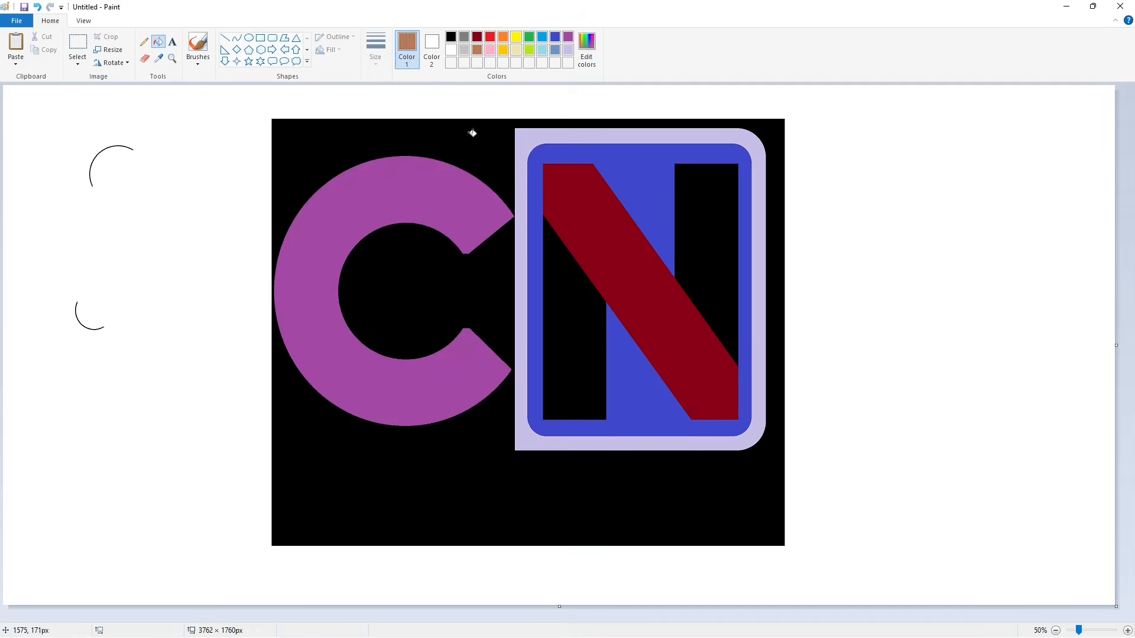
{"action": "left_click", "coordinate": [468, 135]}
Draw a large black circle outline and move it to the blank lower area beside the brown rectangle.
{"action": "left_click", "coordinate": [248, 37]}
{"action": "left_click", "coordinate": [450, 37]}
{"action": "left_click_drag", "start_coordinate": [284, 144], "coordinate": [413, 261]}
{"action": "left_click_drag", "start_coordinate": [355, 232], "coordinate": [345, 208]}
{"action": "mouse_move", "coordinate": [403, 236]}
{"action": "left_mouse_down"}
{"action": "mouse_move", "coordinate": [415, 262]}
{"action": "mouse_move", "coordinate": [399, 249]}
{"action": "left_mouse_up"}
{"action": "left_click_drag", "start_coordinate": [349, 183], "coordinate": [117, 452]}
Reduce the large circle to its upper-left arc by filling the rest of the outline with white, and copy the arc.
{"action": "scroll", "coordinate": [650, 513], "scroll_direction": "up", "scroll_amount": 1}
{"action": "scroll", "coordinate": [659, 506], "scroll_direction": "down", "scroll_amount": 4}
{"action": "left_click", "coordinate": [225, 37]}
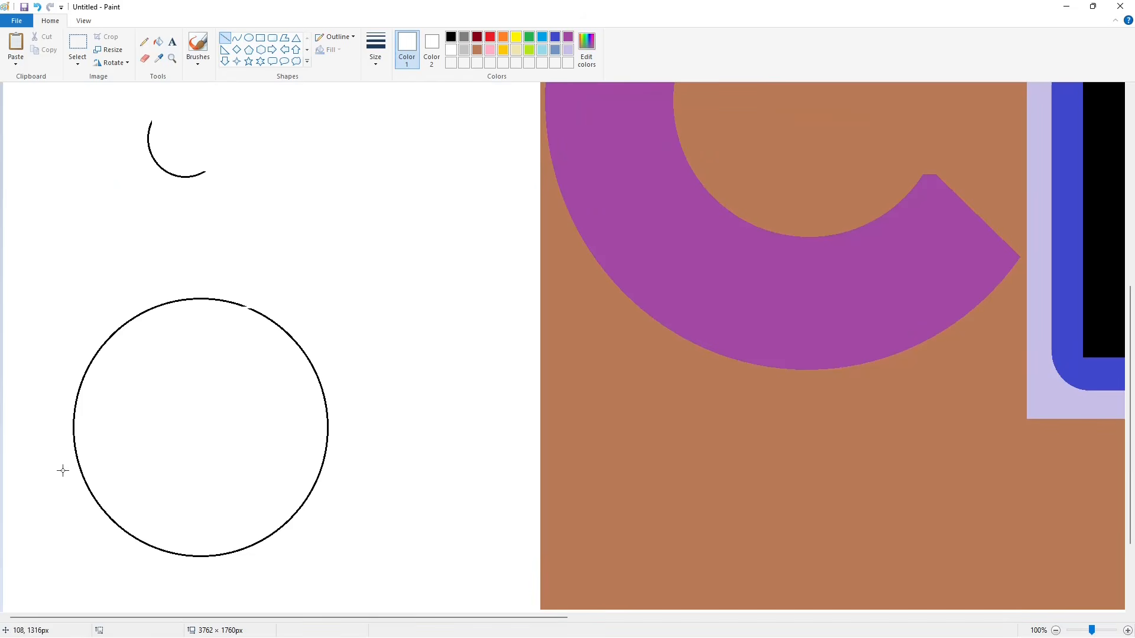
{"action": "left_click", "coordinate": [158, 41]}
{"action": "left_click", "coordinate": [254, 312]}
{"action": "left_click", "coordinate": [78, 42]}
{"action": "left_click_drag", "start_coordinate": [10, 251], "coordinate": [278, 555]}
Paste the large arc and place it on the brown rectangle's upper-left corner.
{"action": "left_click_drag", "start_coordinate": [501, 617], "coordinate": [585, 609]}
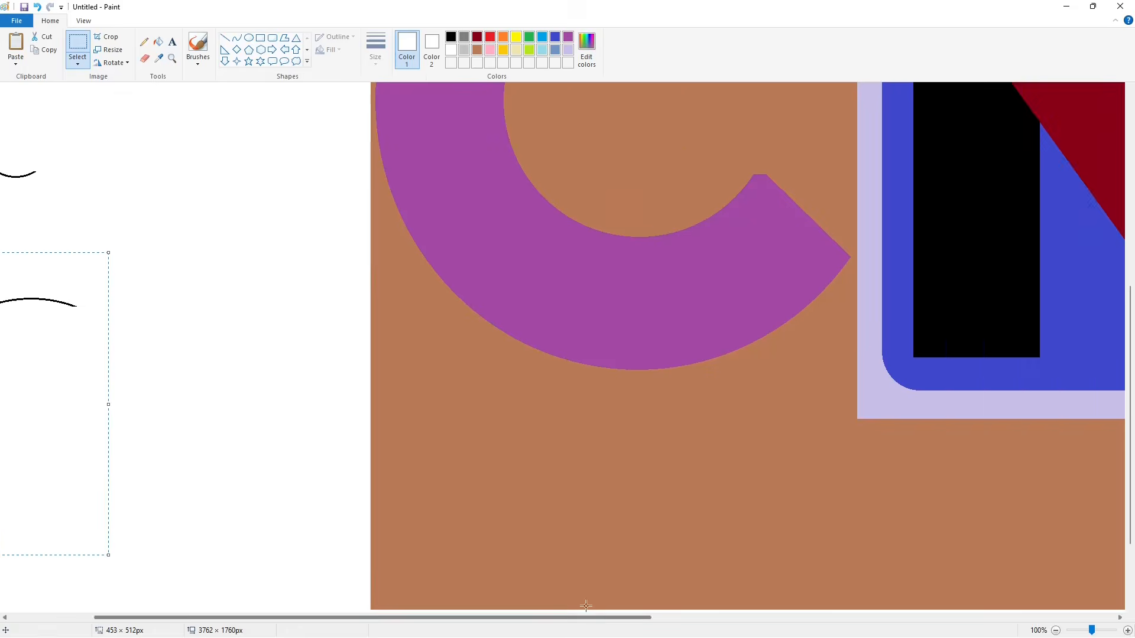
{"action": "scroll", "coordinate": [585, 414], "scroll_direction": "up", "scroll_amount": 4}
{"action": "key", "text": "ctrl+v"}
{"action": "mouse_move", "coordinate": [132, 257]}
{"action": "left_mouse_down"}
{"action": "mouse_move", "coordinate": [422, 319]}
{"action": "mouse_move", "coordinate": [438, 278]}
{"action": "left_mouse_up"}
Round the brown rectangle's upper-left corner by filling the area outside the arc with white and the arc with brown.
{"action": "left_click", "coordinate": [158, 41]}
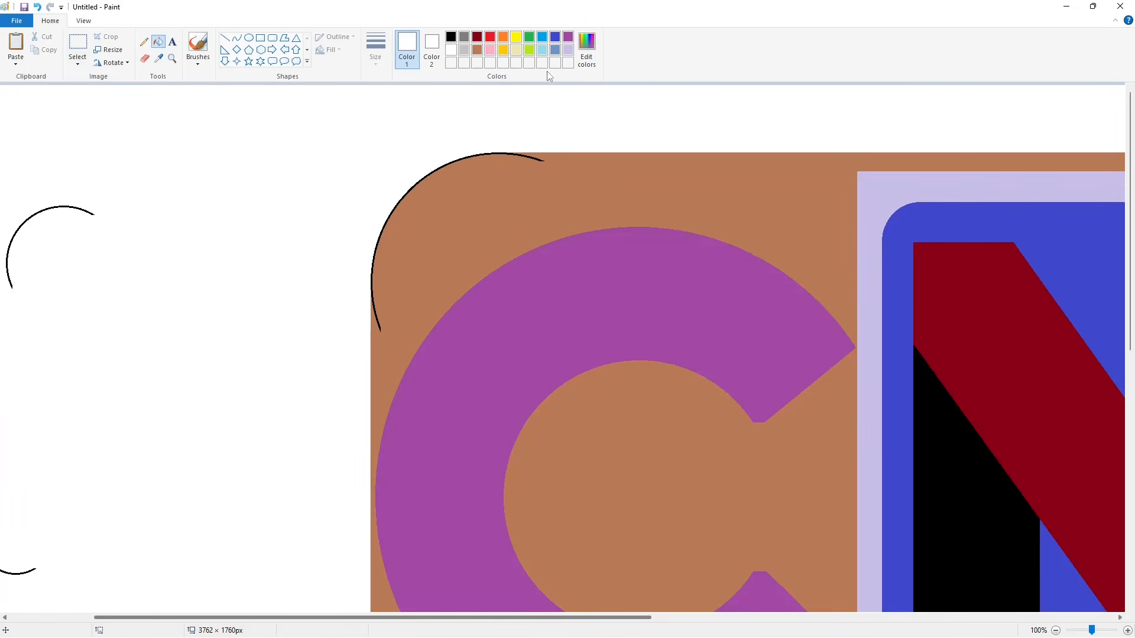
{"action": "right_click", "coordinate": [545, 159]}
{"action": "scroll", "coordinate": [1034, 562], "scroll_direction": "down", "scroll_amount": 1, "text": "ctrl"}
Paste another large arc, flip it horizontally and align it with the brown rectangle's upper-right corner.
{"action": "left_click", "coordinate": [1128, 630]}
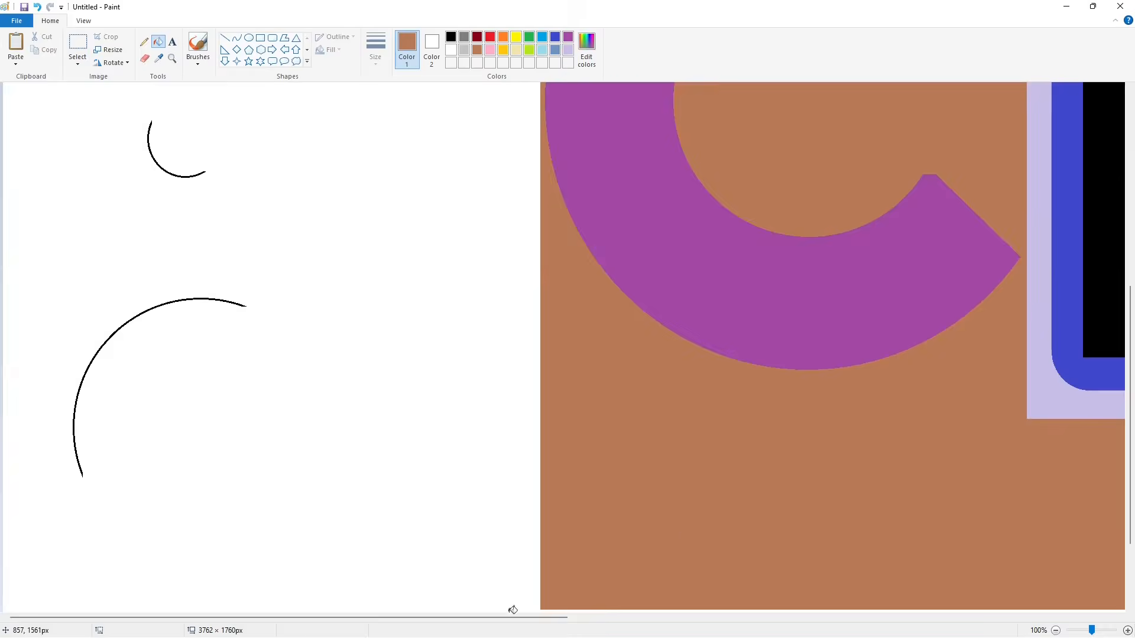
{"action": "left_click_drag", "start_coordinate": [507, 616], "coordinate": [941, 616]}
{"action": "key", "text": "ctrl+v"}
{"action": "left_click", "coordinate": [111, 62]}
{"action": "left_click", "coordinate": [123, 127]}
{"action": "left_click_drag", "start_coordinate": [127, 162], "coordinate": [614, 189]}
{"action": "key", "text": "Right"}
{"action": "key", "text": "Up"}
{"action": "key", "text": "Up"}
{"action": "key", "text": "Up"}
{"action": "key", "text": "Up"}
{"action": "key", "text": "Up"}
{"action": "key", "text": "Up"}
{"action": "key", "text": "Up"}
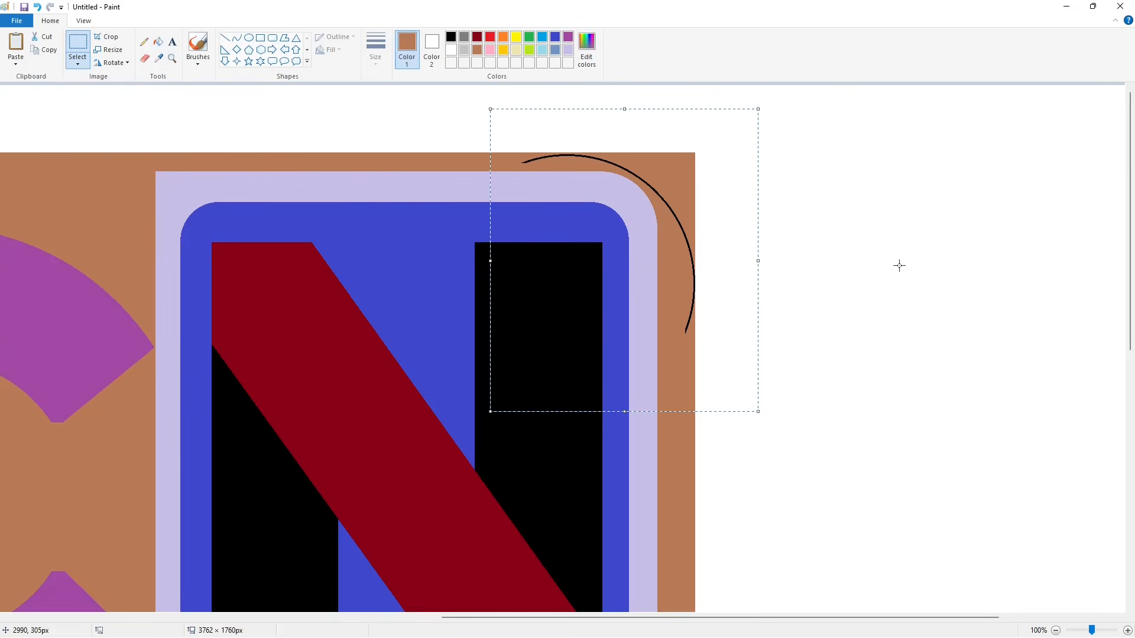
{"action": "left_click", "coordinate": [899, 265]}
Round the brown rectangle's upper-right corner by filling the area outside the arc with white and the arc with brown.
{"action": "left_click", "coordinate": [158, 44]}
{"action": "left_click", "coordinate": [450, 50]}
{"action": "left_click", "coordinate": [665, 175]}
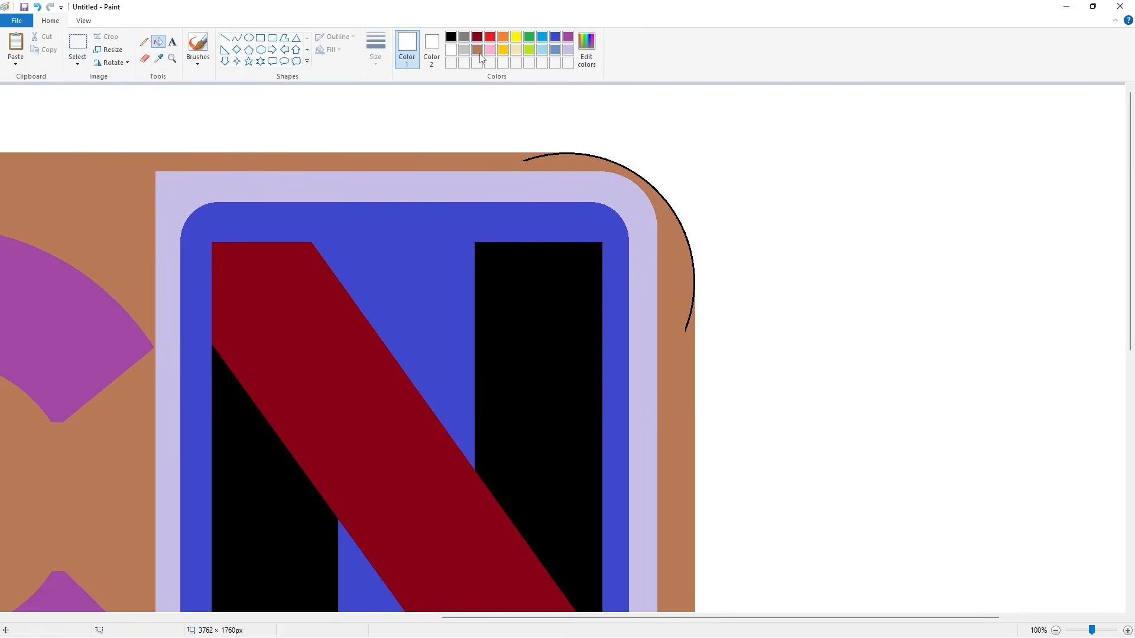
{"action": "left_click", "coordinate": [692, 302]}
{"action": "scroll", "coordinate": [968, 472], "scroll_direction": "down", "scroll_amount": 1, "text": "ctrl"}
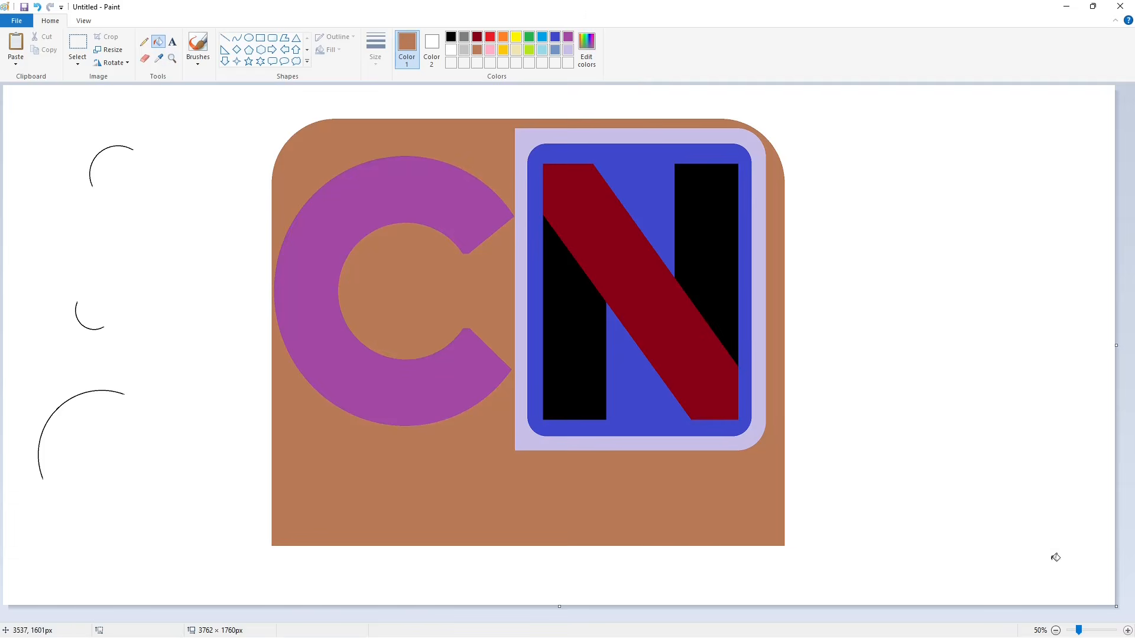
Paste the large arc, flip it vertically and align it with the brown rectangle's lower-left corner.
{"action": "left_click", "coordinate": [1127, 630]}
{"action": "left_click_drag", "start_coordinate": [370, 617], "coordinate": [598, 618]}
{"action": "key", "text": "ctrl+v"}
{"action": "left_click", "coordinate": [112, 63]}
{"action": "left_click", "coordinate": [116, 116]}
{"action": "left_click_drag", "start_coordinate": [120, 161], "coordinate": [174, 343]}
{"action": "key", "text": "Left"}
{"action": "key", "text": "Left"}
{"action": "key", "text": "Left"}
{"action": "key", "text": "Left"}
{"action": "key", "text": "Left"}
{"action": "key", "text": "Left"}
{"action": "key", "text": "Left"}
{"action": "key", "text": "Left"}
{"action": "key", "text": "Left"}
{"action": "key", "text": "Left"}
{"action": "key", "text": "Left"}
{"action": "key", "text": "Left"}
{"action": "key", "text": "Left"}
{"action": "key", "text": "Left"}
{"action": "key", "text": "Left"}
{"action": "key", "text": "Left"}
{"action": "key", "text": "Left"}
{"action": "key", "text": "Left"}
{"action": "key", "text": "Left"}
{"action": "key", "text": "Left"}
{"action": "key", "text": "Right"}
{"action": "key", "text": "Right"}
{"action": "left_click", "coordinate": [336, 474]}
Paste another large arc, rotate it 180° and place it on the brown rectangle's lower-right corner.
{"action": "left_click_drag", "start_coordinate": [414, 618], "coordinate": [576, 618]}
{"action": "key", "text": "ctrl+v"}
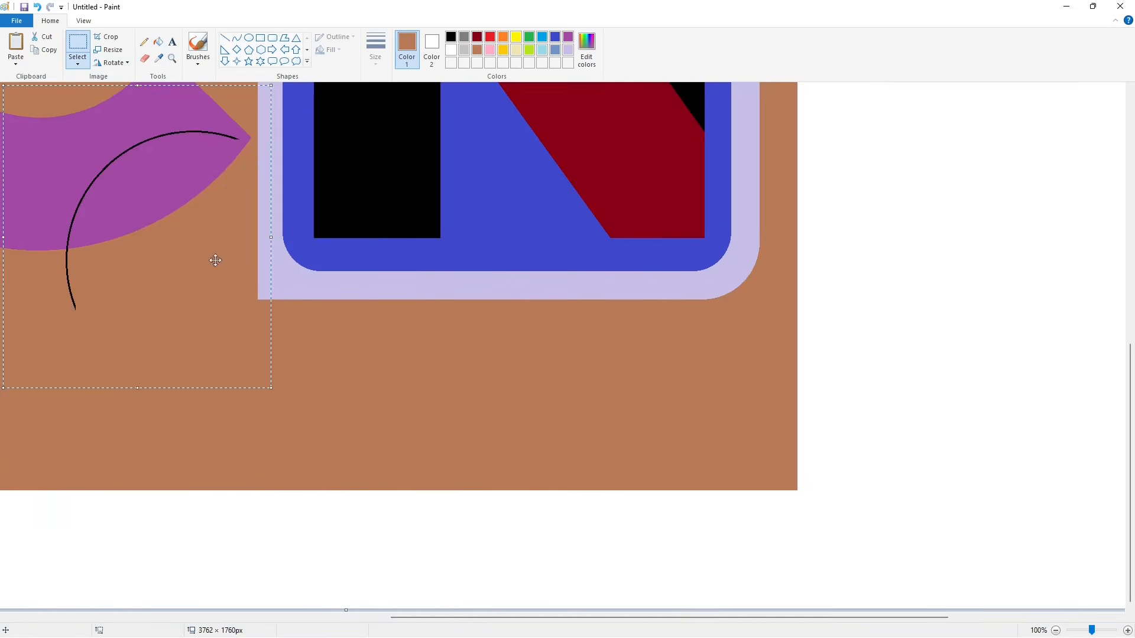
{"action": "left_click", "coordinate": [111, 63]}
{"action": "left_click", "coordinate": [115, 106]}
{"action": "left_click_drag", "start_coordinate": [146, 213], "coordinate": [734, 355]}
{"action": "left_click", "coordinate": [940, 375]}
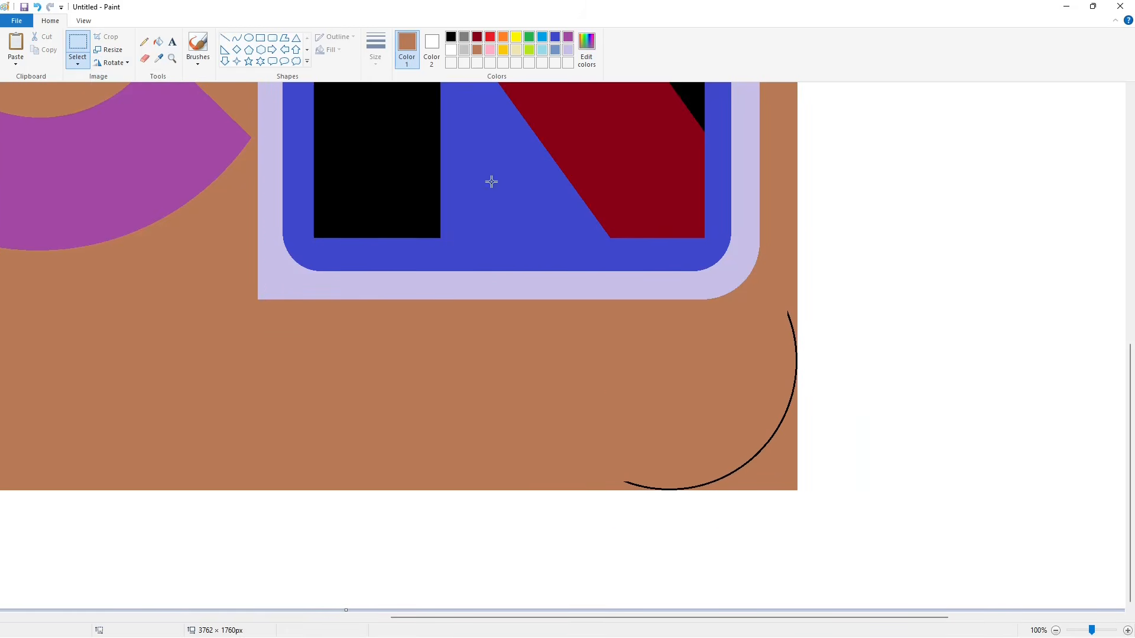
Round the brown rectangle's two lower corners by filling the areas outside the arcs with white and both arcs with brown.
{"action": "left_click", "coordinate": [158, 42]}
{"action": "left_click", "coordinate": [451, 49]}
{"action": "left_click", "coordinate": [764, 452]}
{"action": "left_click_drag", "start_coordinate": [709, 617], "coordinate": [337, 617]}
{"action": "left_click", "coordinate": [547, 463]}
{"action": "left_click", "coordinate": [477, 49]}
{"action": "left_click", "coordinate": [535, 307]}
{"action": "left_click_drag", "start_coordinate": [543, 617], "coordinate": [900, 618]}
{"action": "left_click", "coordinate": [836, 319]}
Fill the rounded brown background with black.
{"action": "left_click", "coordinate": [1056, 630]}
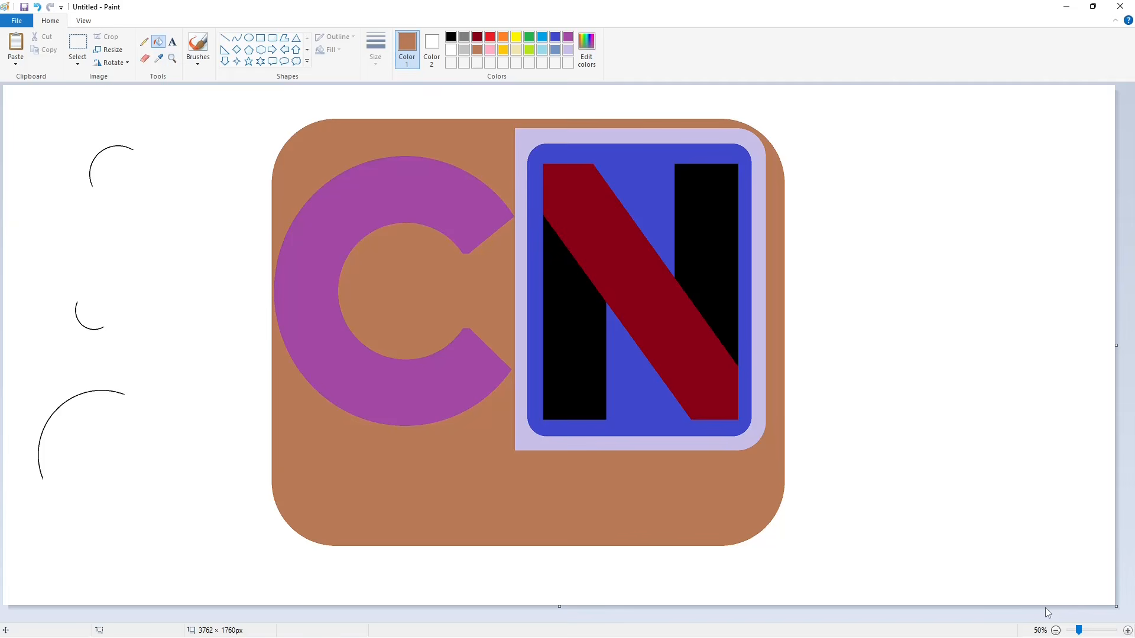
{"action": "left_click", "coordinate": [453, 39]}
{"action": "left_click", "coordinate": [414, 331]}
Add the white text CARTOON in the Cartoon Slam font across the black area below the letters.
{"action": "left_click", "coordinate": [172, 42]}
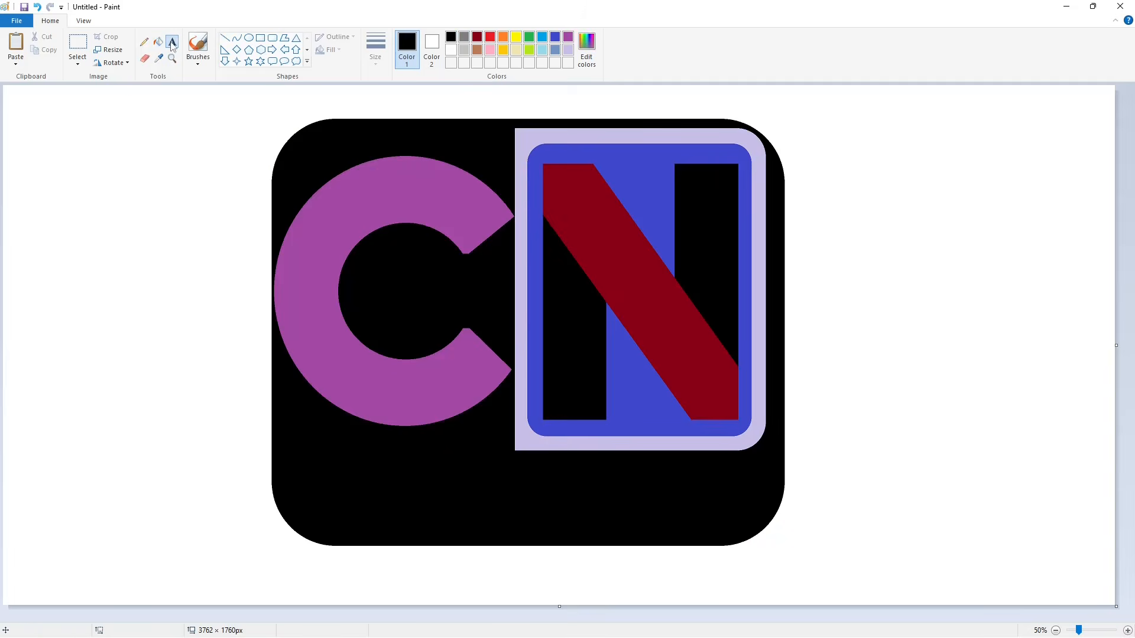
{"action": "left_click", "coordinate": [451, 49]}
{"action": "left_click", "coordinate": [380, 112]}
{"action": "left_click", "coordinate": [86, 58]}
{"action": "left_click", "coordinate": [143, 41]}
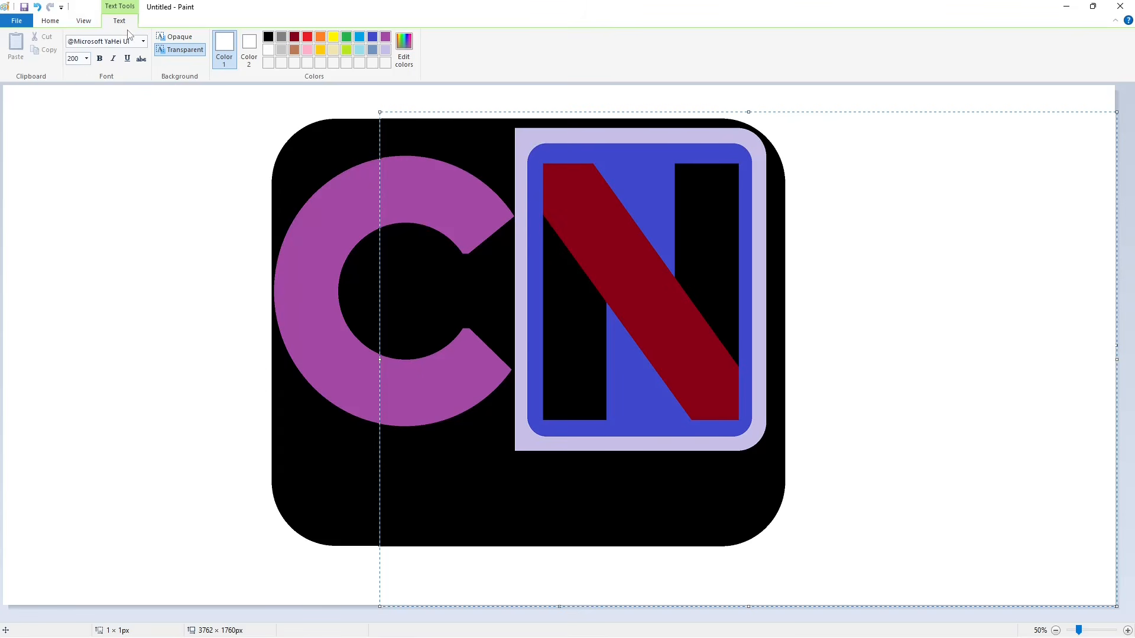
{"action": "left_click", "coordinate": [143, 41]}
{"action": "scroll", "coordinate": [103, 306], "scroll_direction": "down", "scroll_amount": 8}
{"action": "scroll", "coordinate": [103, 306], "scroll_direction": "down", "scroll_amount": 3}
{"action": "left_click", "coordinate": [104, 306]}
{"action": "left_click_drag", "start_coordinate": [378, 111], "coordinate": [310, 432]}
{"action": "type", "text": "CARTOON"}
Try the CARTOON text at font size 150 and at 100.
{"action": "key", "text": "ctrl+a"}
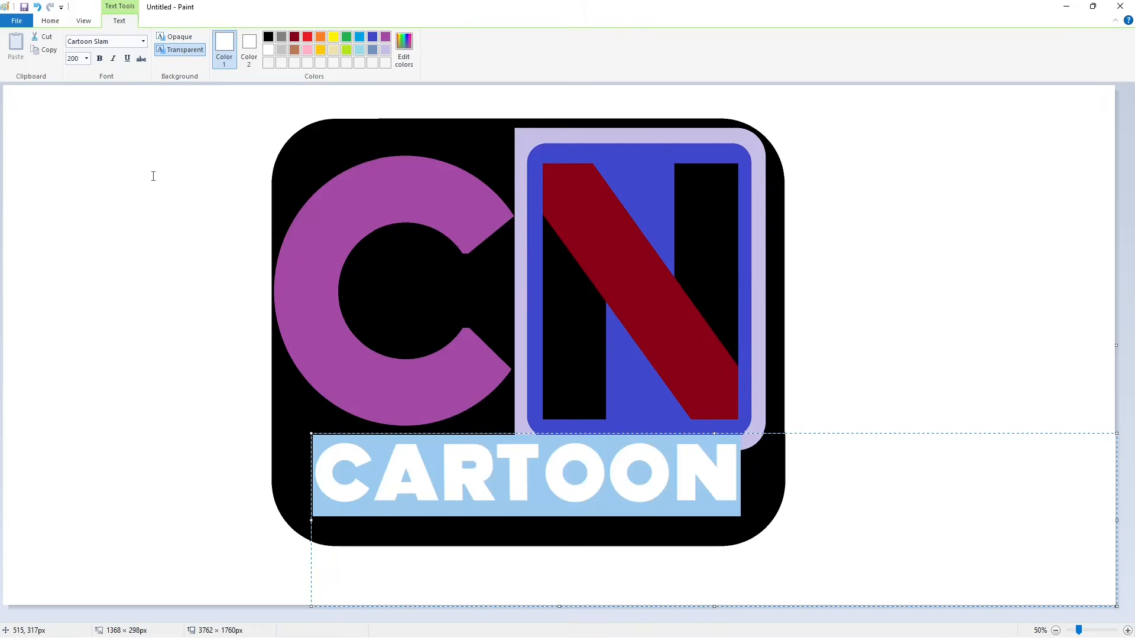
{"action": "left_click", "coordinate": [86, 58]}
{"action": "type", "text": "150"}
{"action": "key", "text": "Return"}
{"action": "left_click", "coordinate": [87, 59]}
{"action": "type", "text": "100"}
{"action": "key", "text": "Return"}
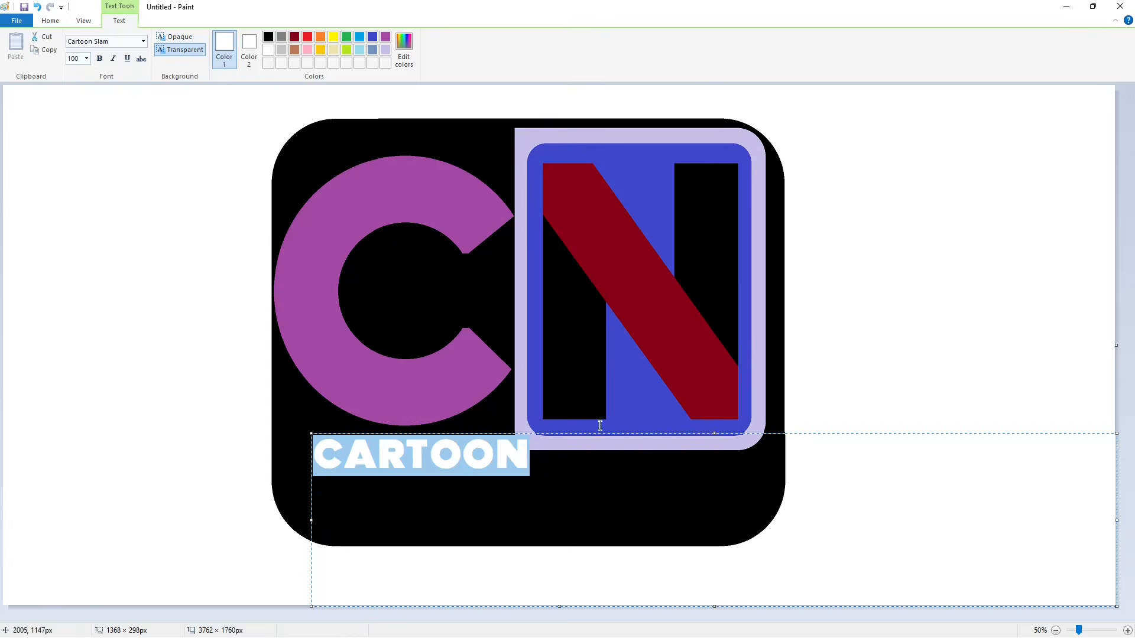
Move the CARTOON text directly under the purple C and set its font size to 90.
{"action": "left_click", "coordinate": [534, 454]}
{"action": "left_click", "coordinate": [314, 444]}
{"action": "left_click_drag", "start_coordinate": [311, 433], "coordinate": [273, 427]}
{"action": "key", "text": "ctrl+a"}
{"action": "left_click", "coordinate": [87, 58]}
{"action": "type", "text": "90"}
{"action": "key", "text": "Return"}
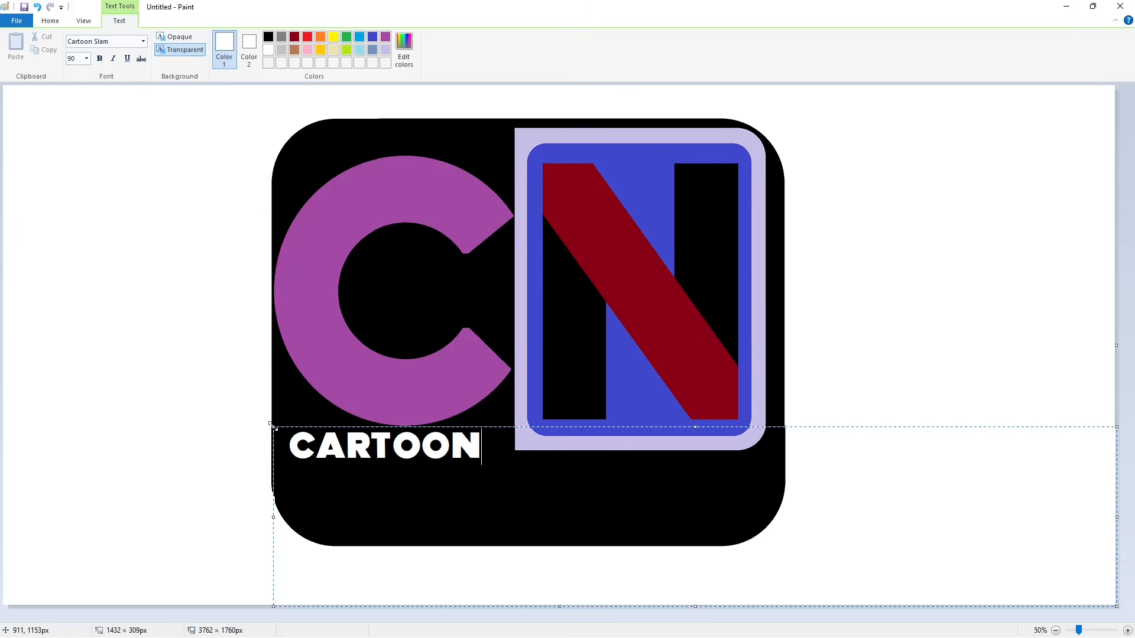
{"action": "left_click", "coordinate": [205, 398]}
Add the white text NETWORK at font size 150 on the black area below CARTOON.
{"action": "left_click", "coordinate": [330, 470]}
{"action": "left_click", "coordinate": [86, 59]}
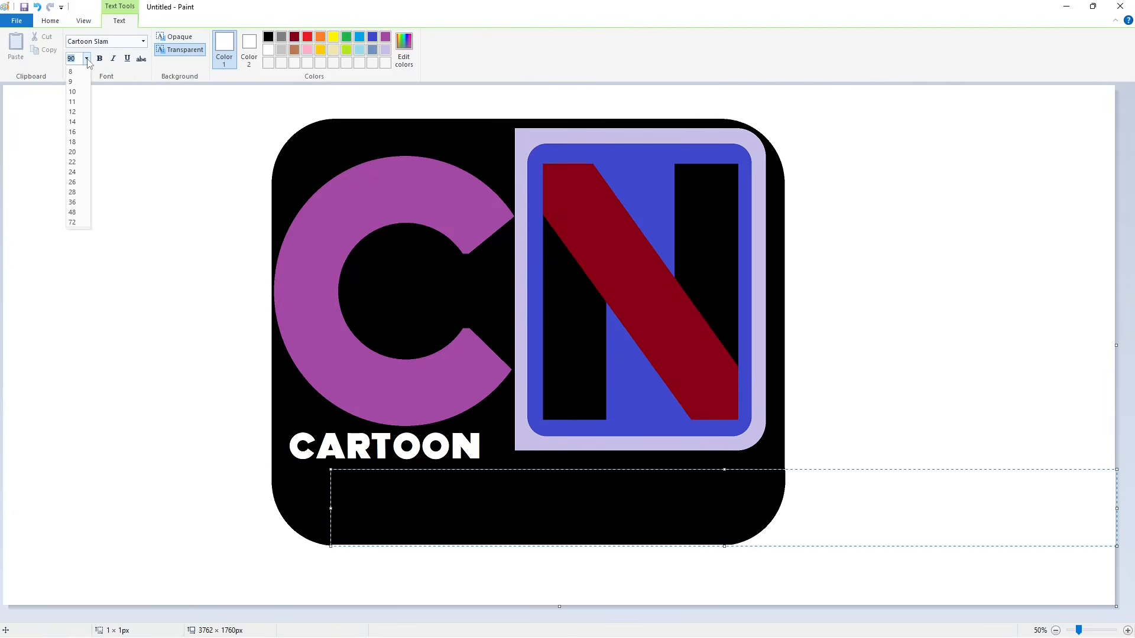
{"action": "type", "text": "150"}
{"action": "key", "text": "Return"}
{"action": "type", "text": "NETWORK"}
{"action": "key", "text": "Home"}
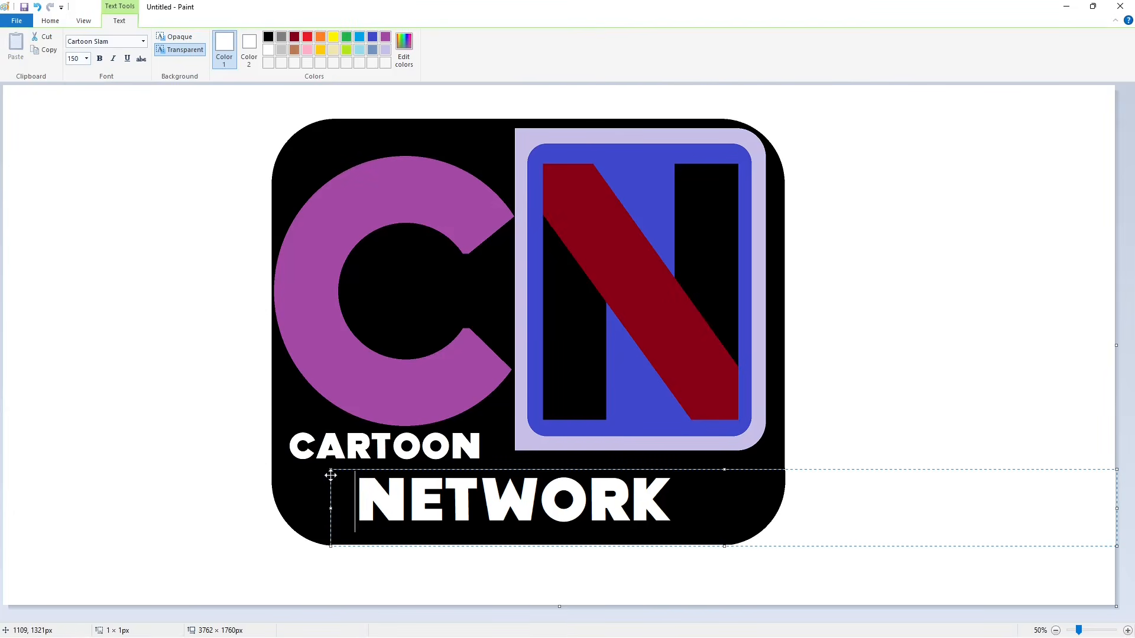
Enlarge the NETWORK text to font size 180 and center it in the black area below CARTOON.
{"action": "left_click_drag", "start_coordinate": [330, 470], "coordinate": [322, 465]}
{"action": "key", "text": "ctrl+a"}
{"action": "left_click", "coordinate": [86, 59]}
{"action": "type", "text": "170"}
{"action": "key", "text": "Return"}
{"action": "key", "text": "ctrl+a"}
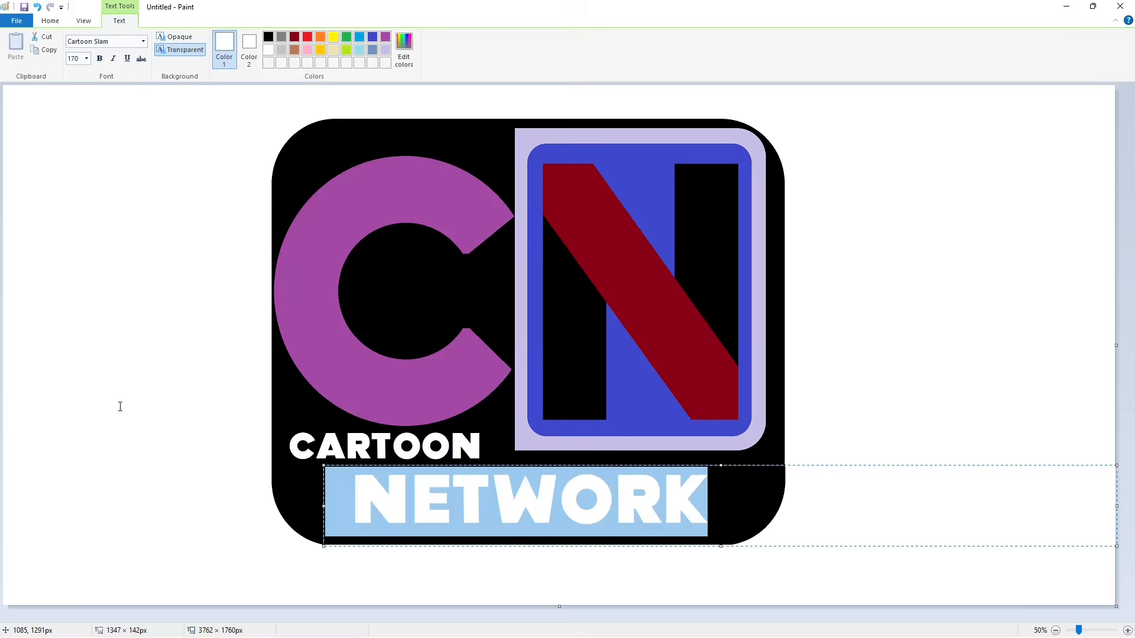
{"action": "left_click", "coordinate": [87, 59]}
{"action": "type", "text": "180"}
{"action": "key", "text": "Return"}
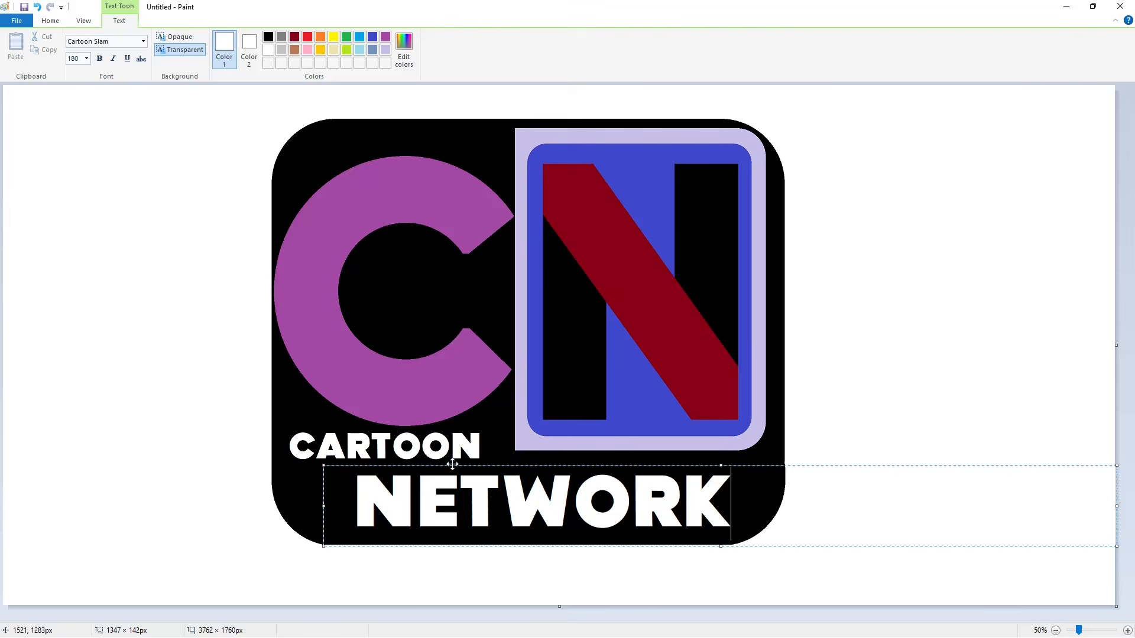
{"action": "left_click_drag", "start_coordinate": [323, 465], "coordinate": [68, 464]}
{"action": "left_click", "coordinate": [352, 256]}
Create a lighter red custom color by raising the luminosity of the standard red.
{"action": "left_click", "coordinate": [490, 37]}
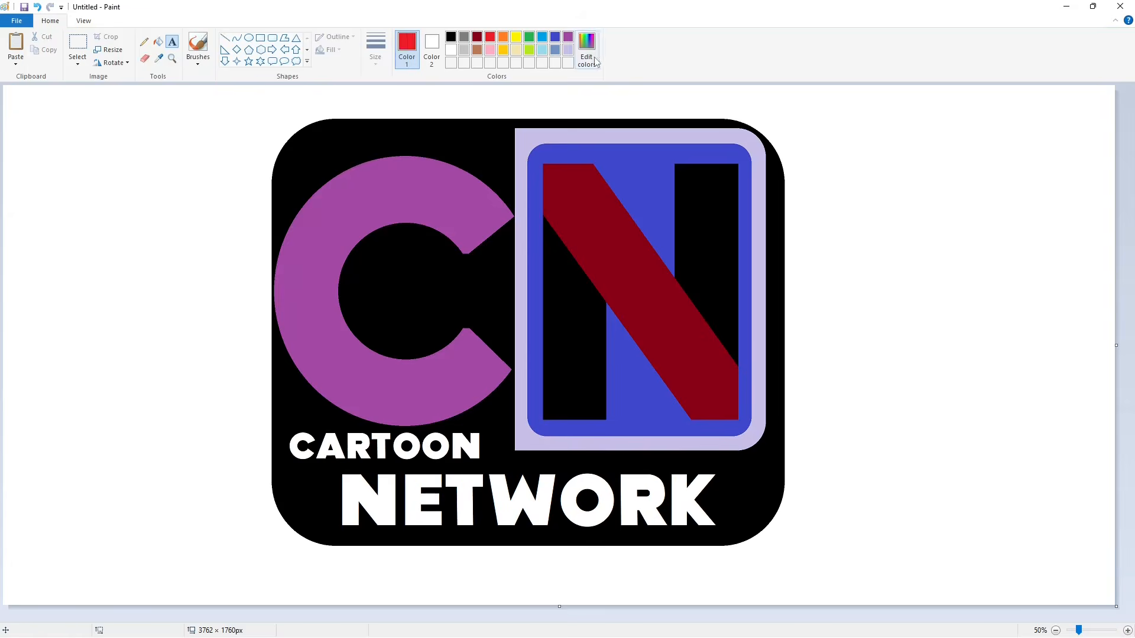
{"action": "left_click", "coordinate": [586, 47]}
{"action": "left_click_drag", "start_coordinate": [693, 294], "coordinate": [694, 289]}
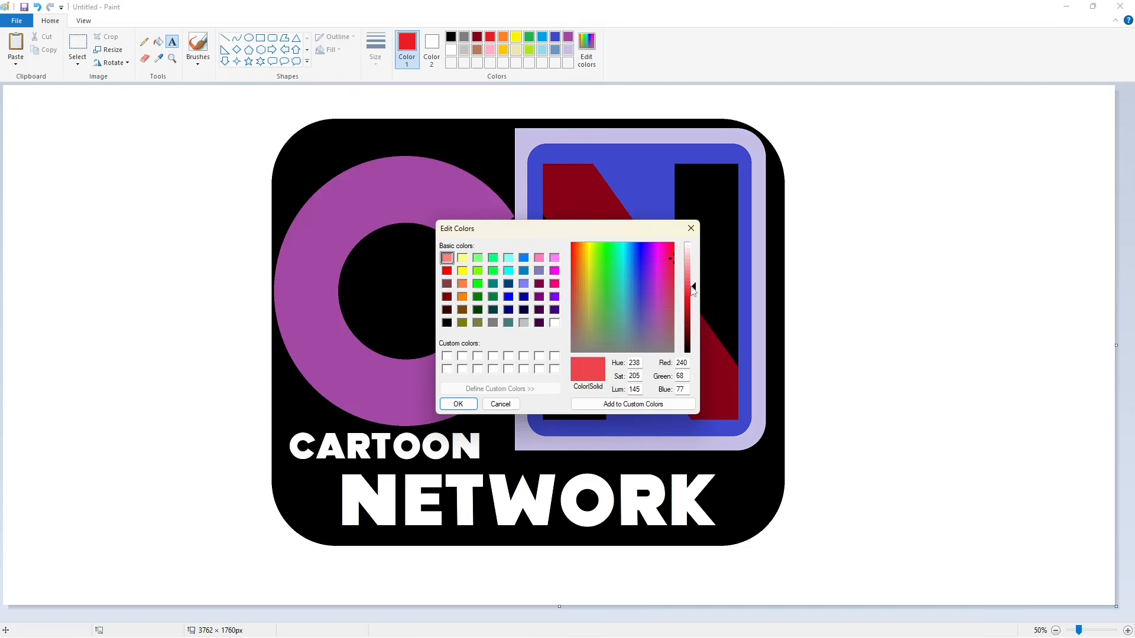
{"action": "left_click", "coordinate": [458, 403]}
Fill the two black vertical bars of the N with the custom light red.
{"action": "left_click", "coordinate": [158, 42]}
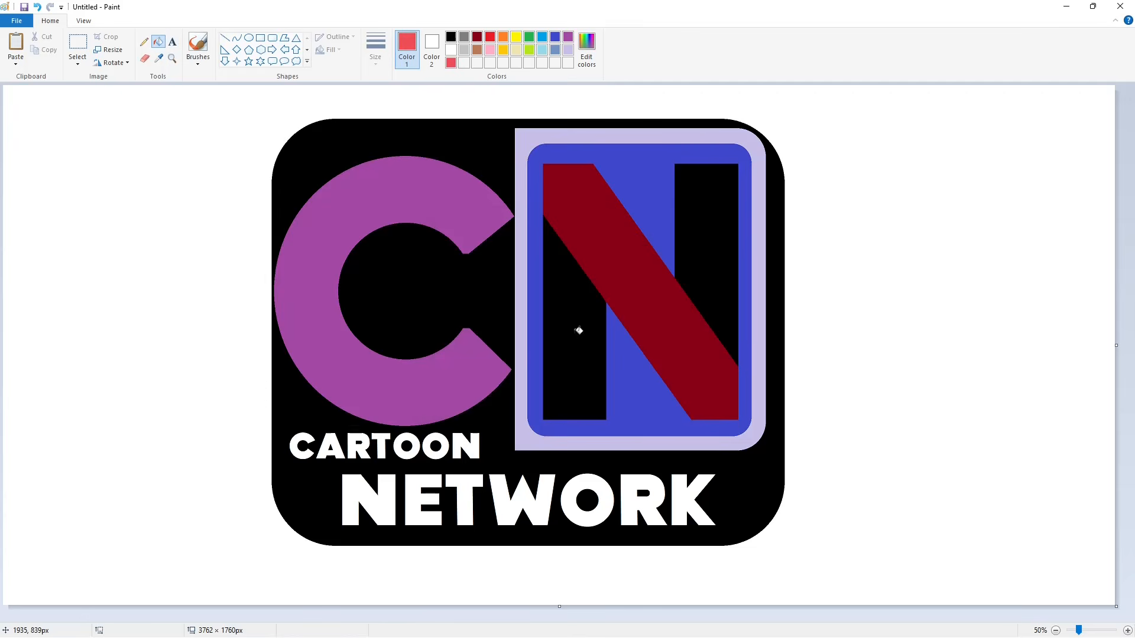
{"action": "left_click", "coordinate": [573, 332]}
{"action": "left_click", "coordinate": [702, 266]}
Fill the N's dark red diagonal with white and the blue panel around the letter with black.
{"action": "left_click", "coordinate": [451, 51]}
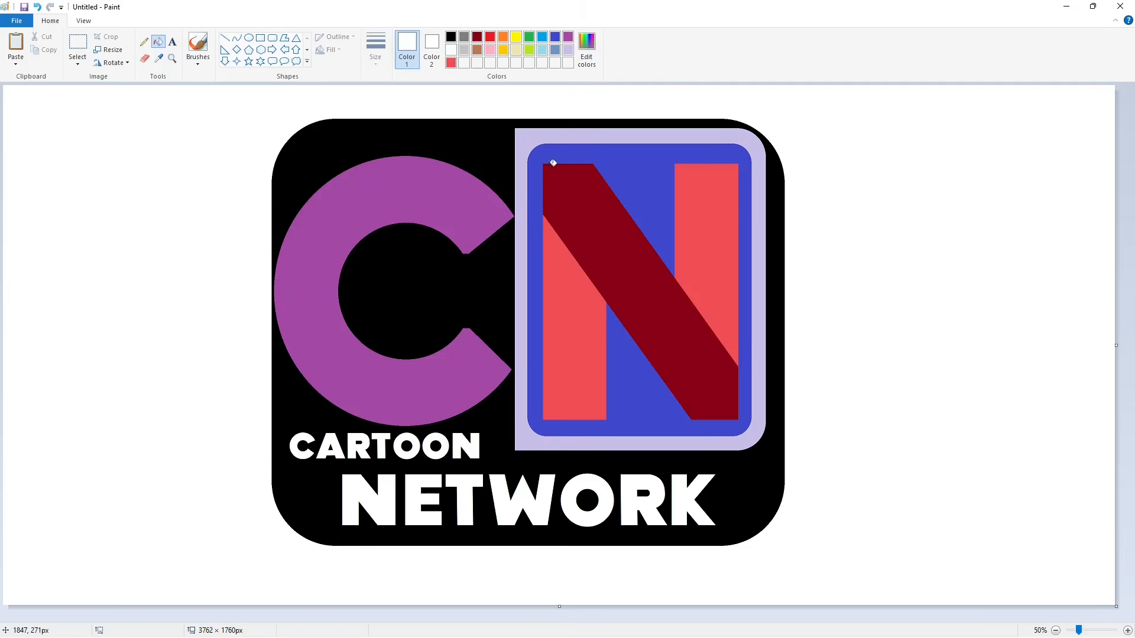
{"action": "left_click", "coordinate": [612, 248]}
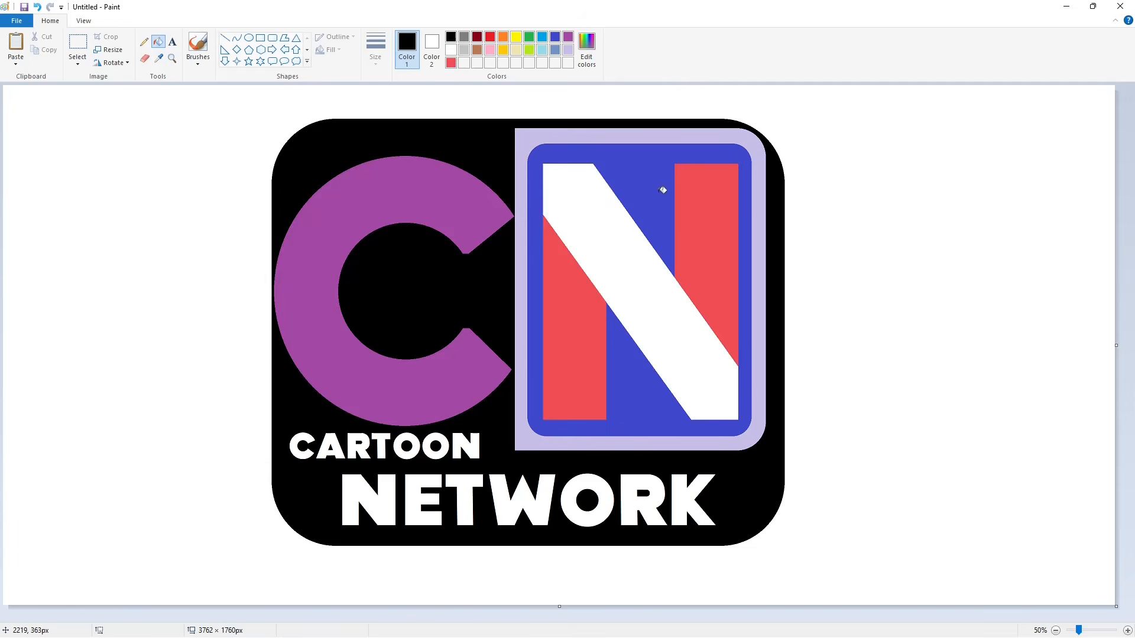
{"action": "left_click", "coordinate": [662, 189]}
Fill the lavender frame around the N and the purple C with white.
{"action": "left_click", "coordinate": [452, 51]}
{"action": "left_click", "coordinate": [529, 137]}
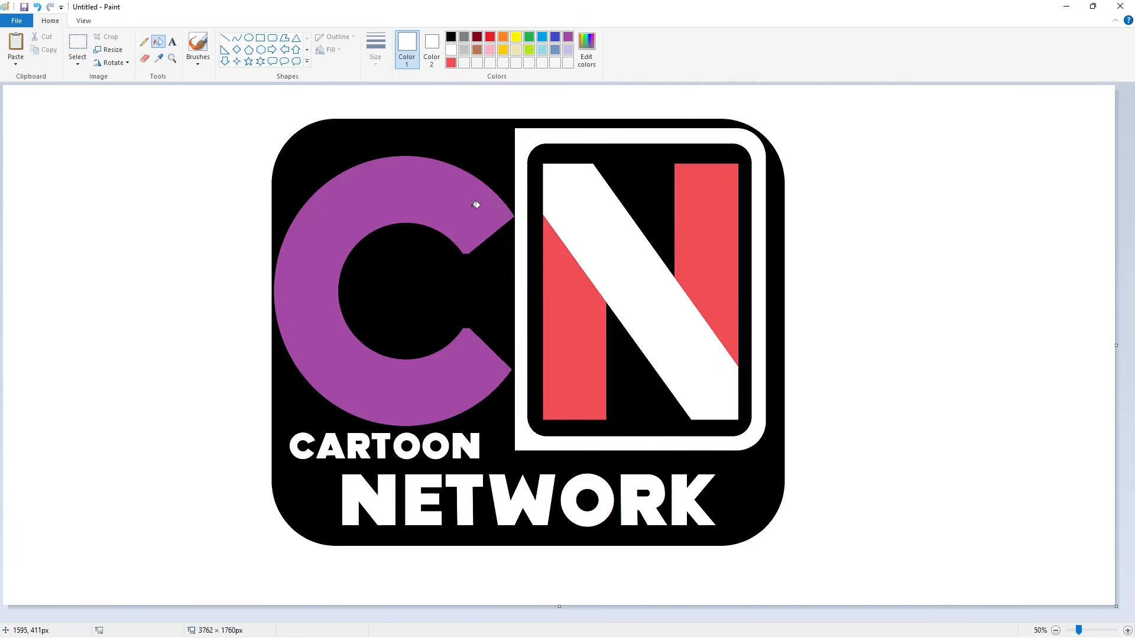
{"action": "left_click", "coordinate": [474, 204]}
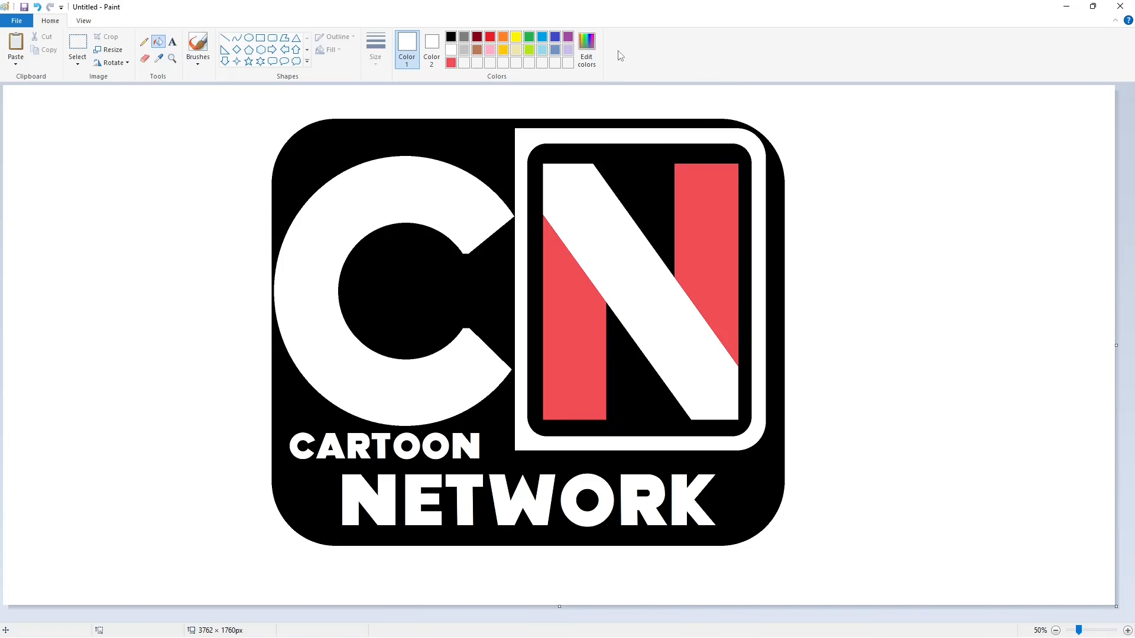